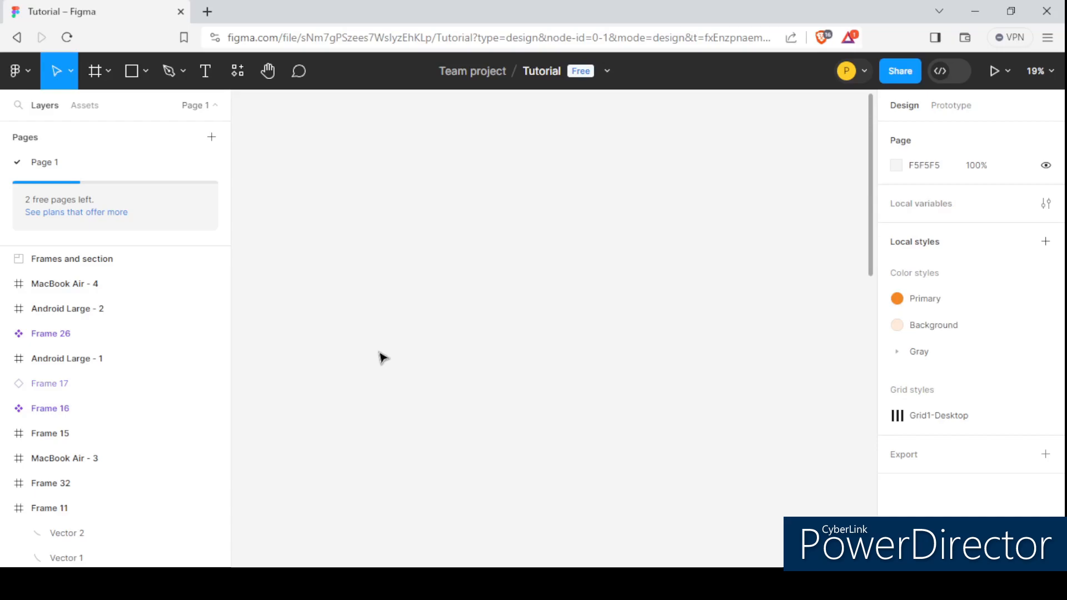
- Create a Desktop frame of 1440 × 1024 on the canvas
{"action": "left_click", "coordinate": [97, 71]}
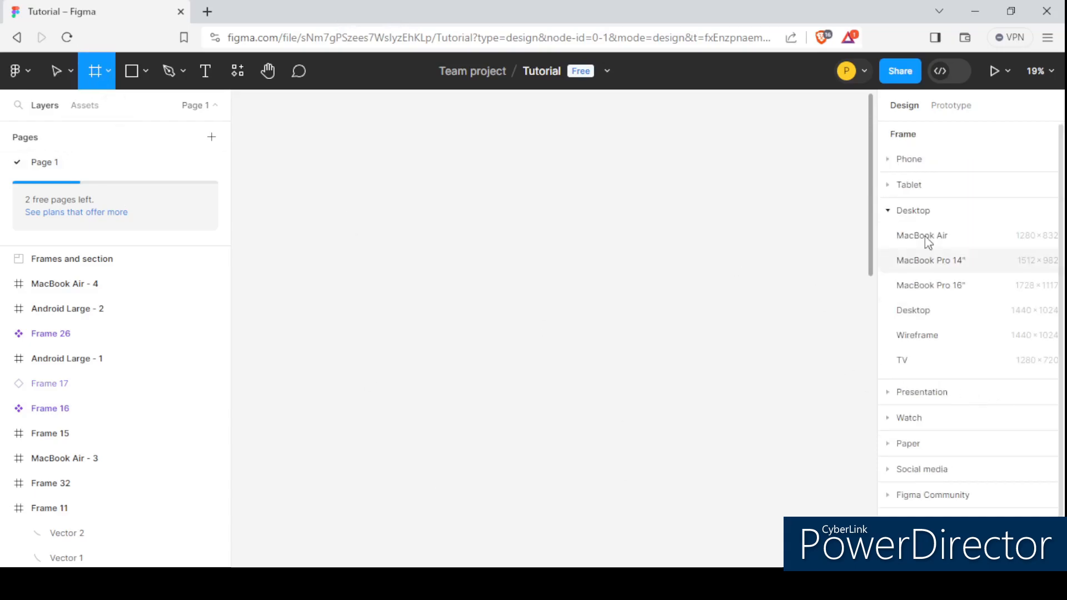
{"action": "left_click", "coordinate": [944, 310]}
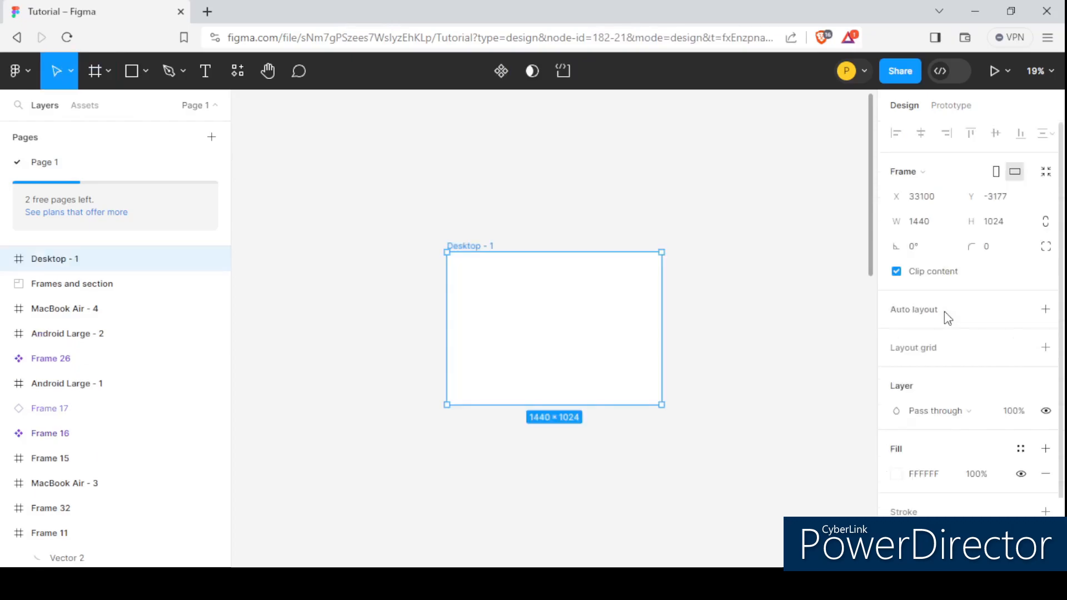
{"action": "scroll", "coordinate": [667, 309], "scroll_direction": "up", "scroll_amount": 2}
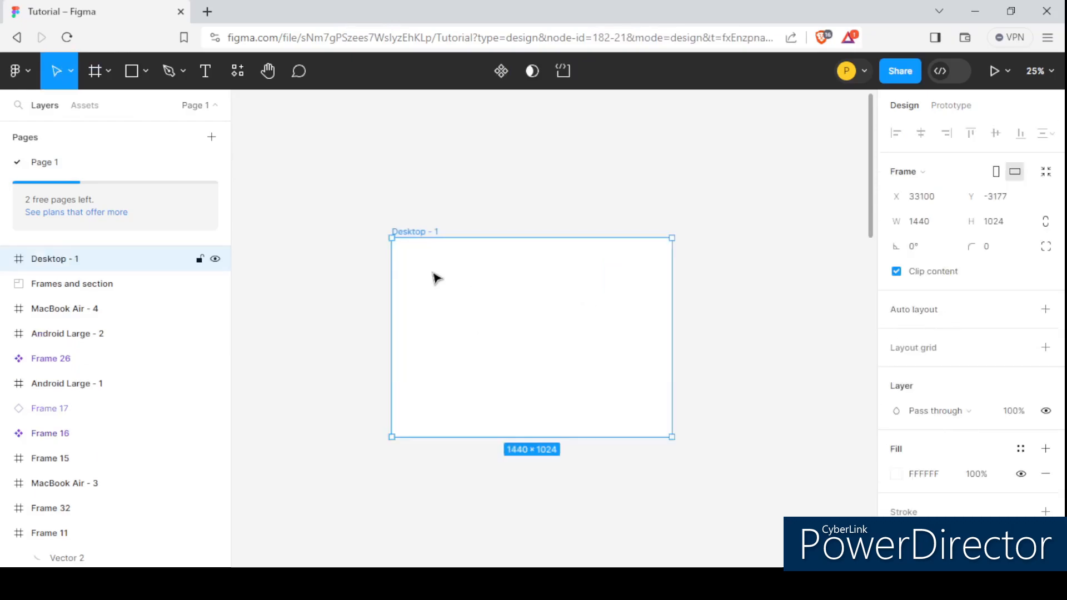
{"action": "scroll", "coordinate": [428, 289], "scroll_direction": "down", "scroll_amount": 2}
{"action": "scroll", "coordinate": [445, 325], "scroll_direction": "up", "scroll_amount": 2}
{"action": "scroll", "coordinate": [423, 256], "scroll_direction": "down", "scroll_amount": 2}
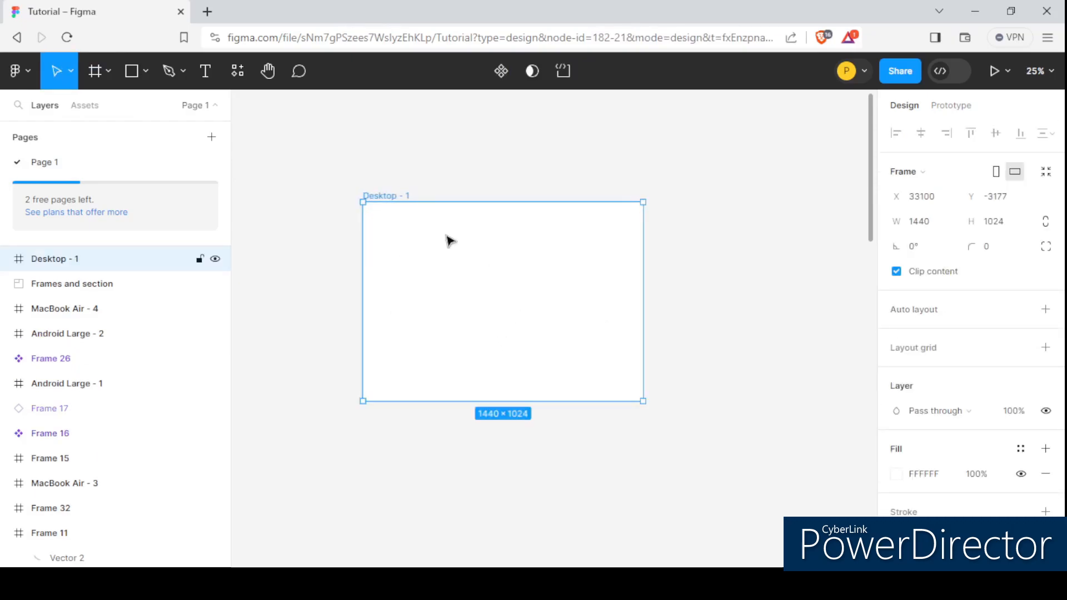
{"action": "scroll", "coordinate": [391, 206], "scroll_direction": "up", "scroll_amount": 2}
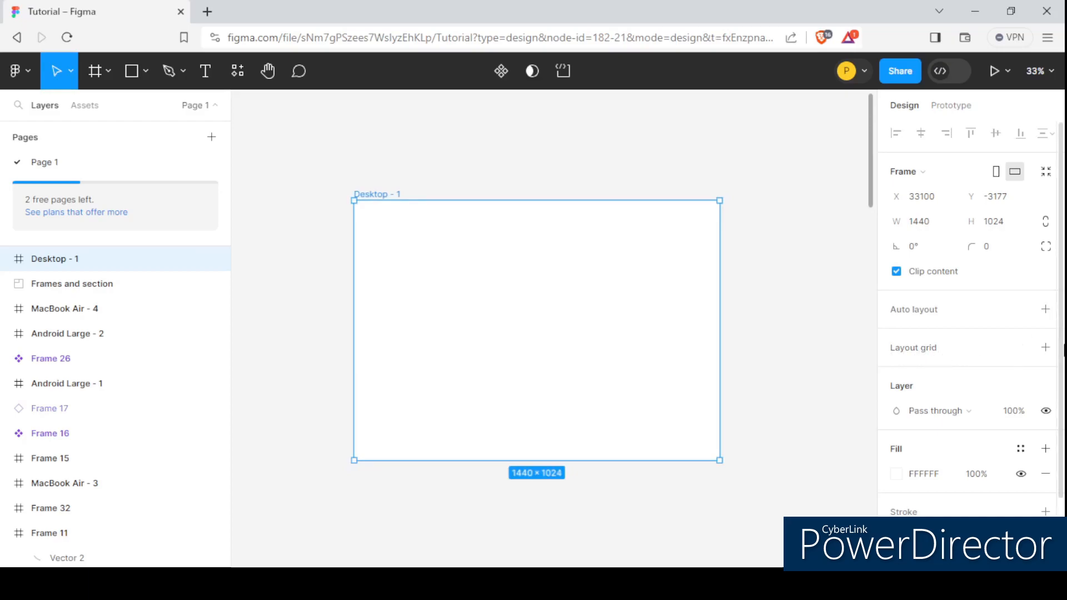
- Add a layout grid to the Desktop - 1 frame
{"action": "left_click", "coordinate": [1045, 348]}
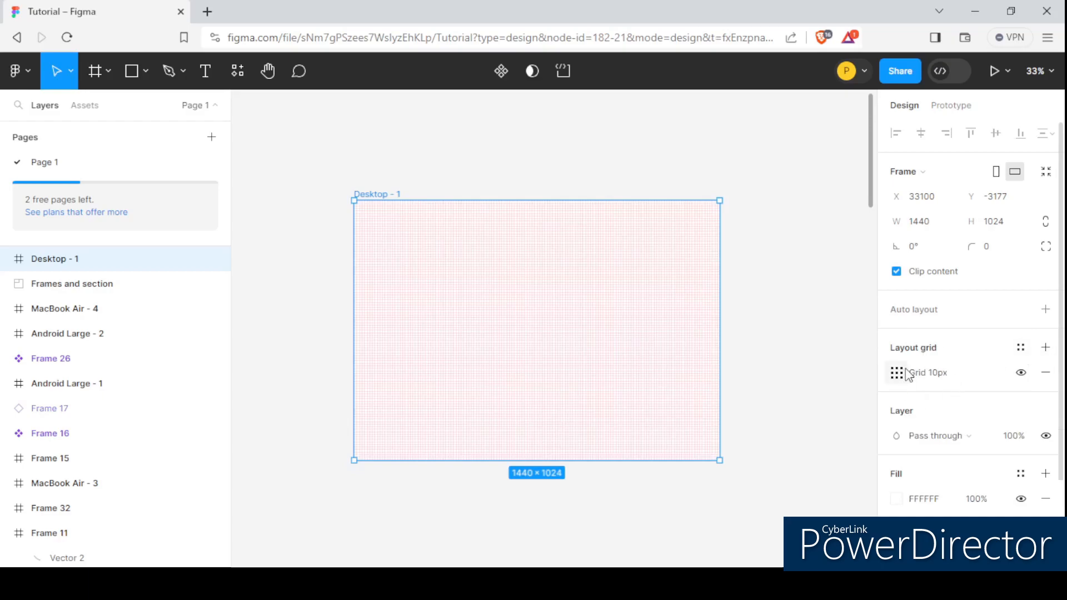
{"action": "scroll", "coordinate": [356, 225], "scroll_direction": "up", "scroll_amount": 5}
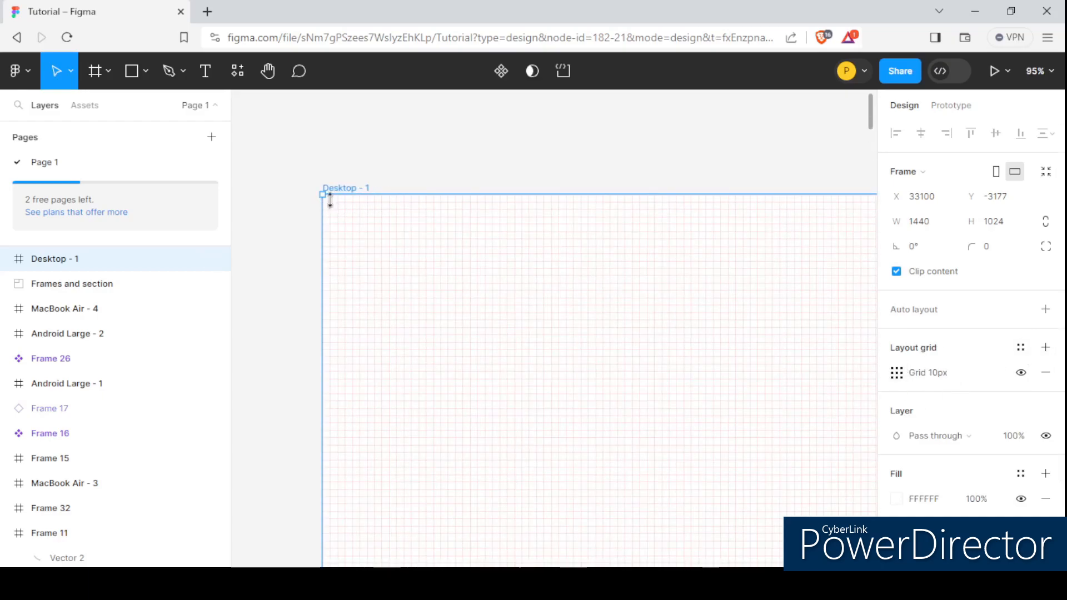
{"action": "scroll", "coordinate": [348, 211], "scroll_direction": "down", "scroll_amount": 5}
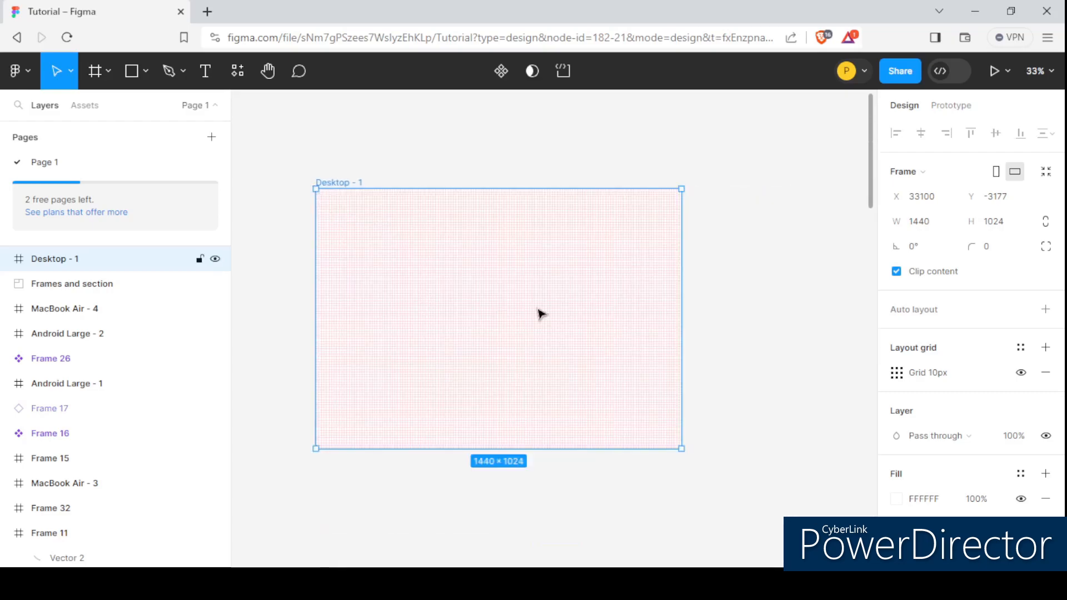
{"action": "scroll", "coordinate": [555, 303], "scroll_direction": "down", "scroll_amount": 1}
{"action": "scroll", "coordinate": [460, 276], "scroll_direction": "up", "scroll_amount": 1}
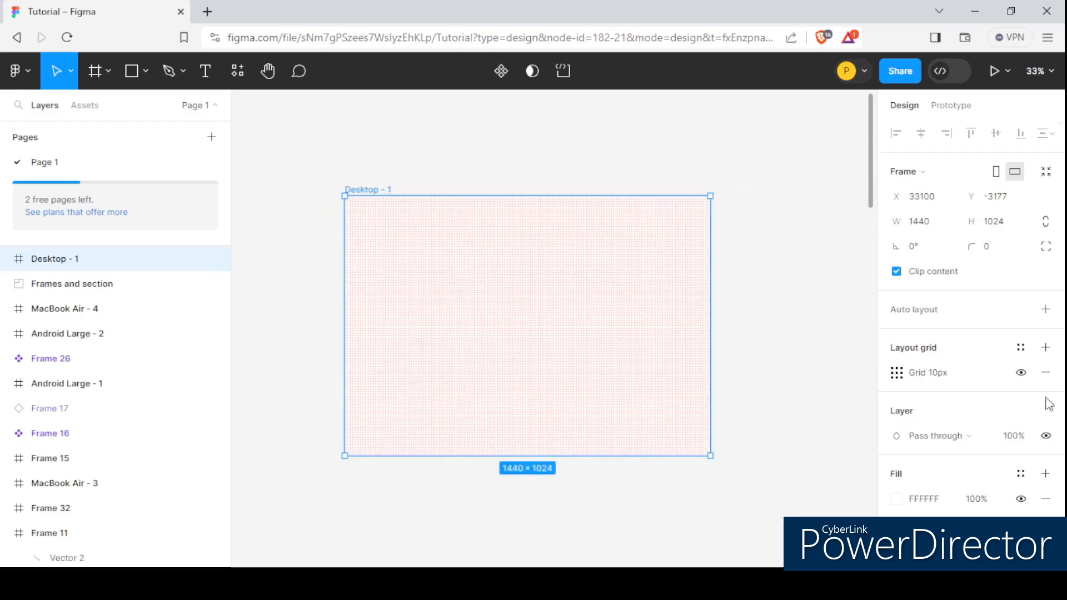
- Open the layout grid settings and change the grid type to Columns
{"action": "left_click", "coordinate": [896, 373]}
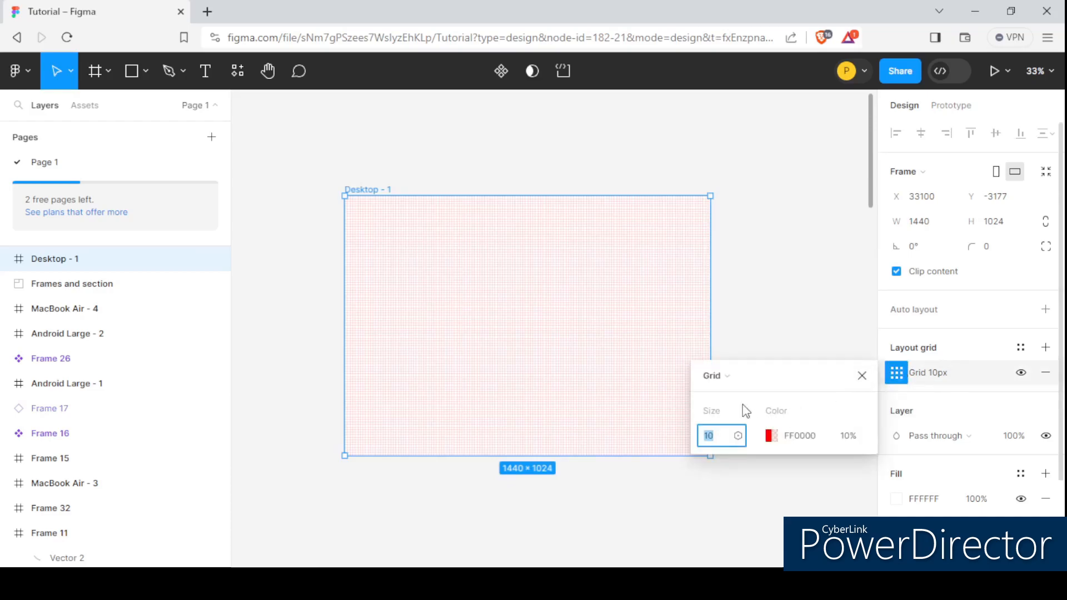
{"action": "left_click_drag", "start_coordinate": [811, 383], "coordinate": [565, 246]}
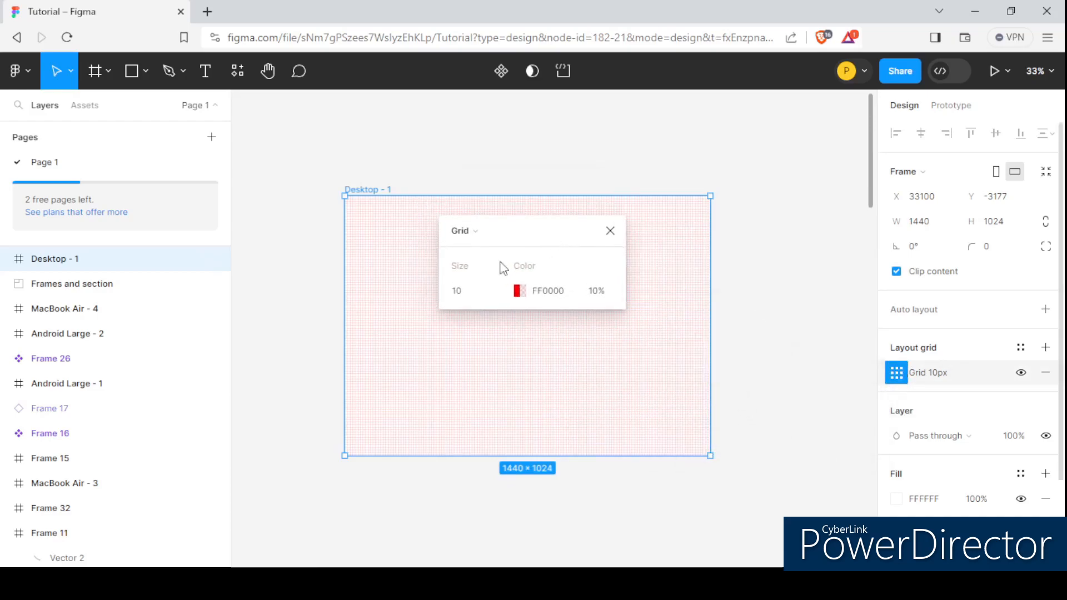
{"action": "left_click", "coordinate": [510, 230]}
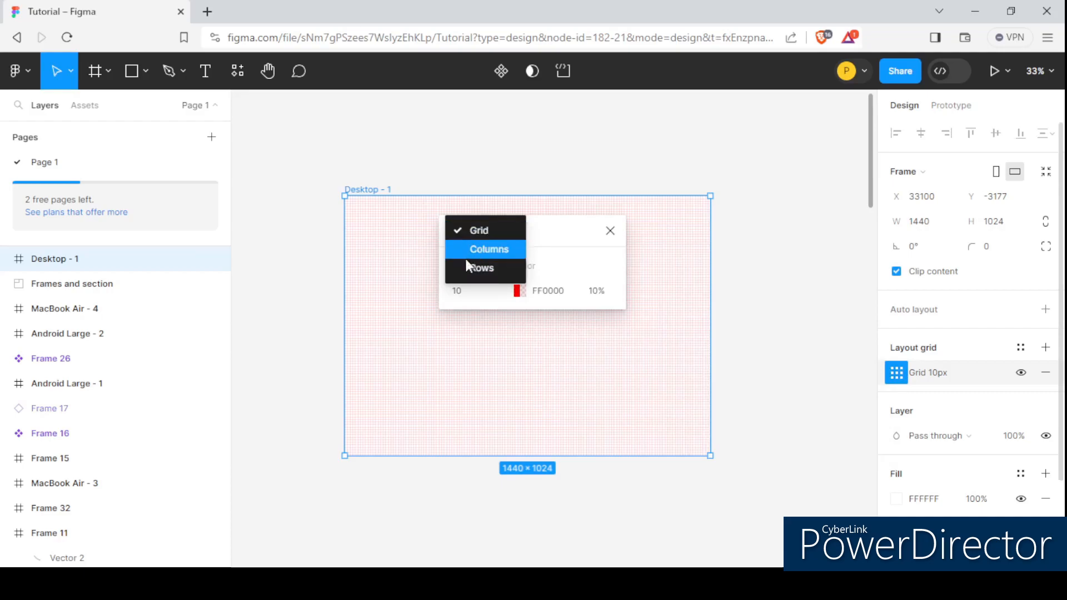
{"action": "left_click", "coordinate": [501, 249]}
{"action": "left_click_drag", "start_coordinate": [509, 248], "coordinate": [672, 293]}
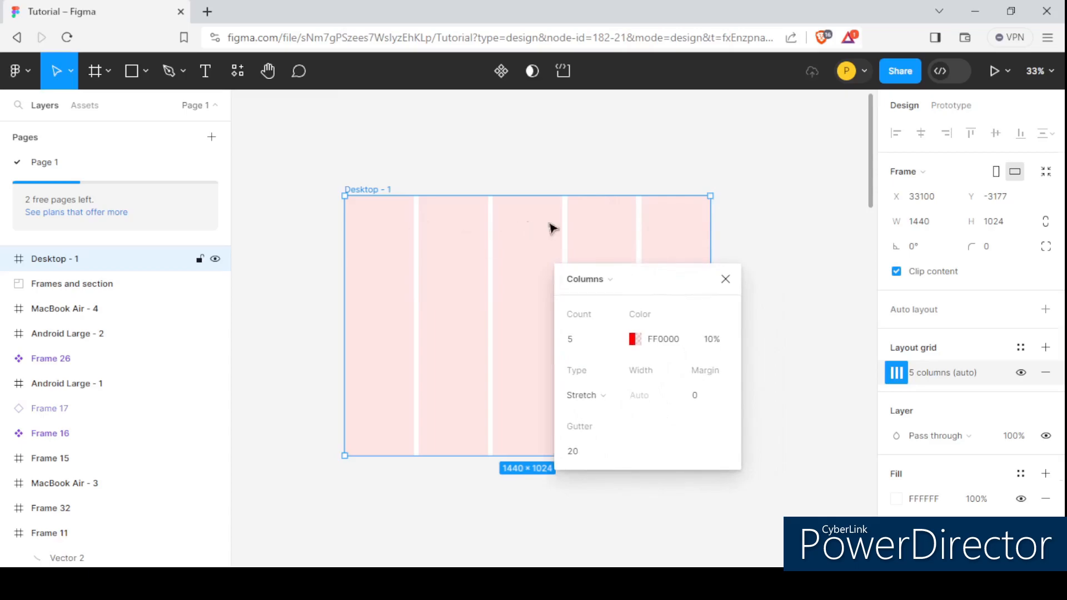
- Set the column count to 12
{"action": "left_click", "coordinate": [586, 348]}
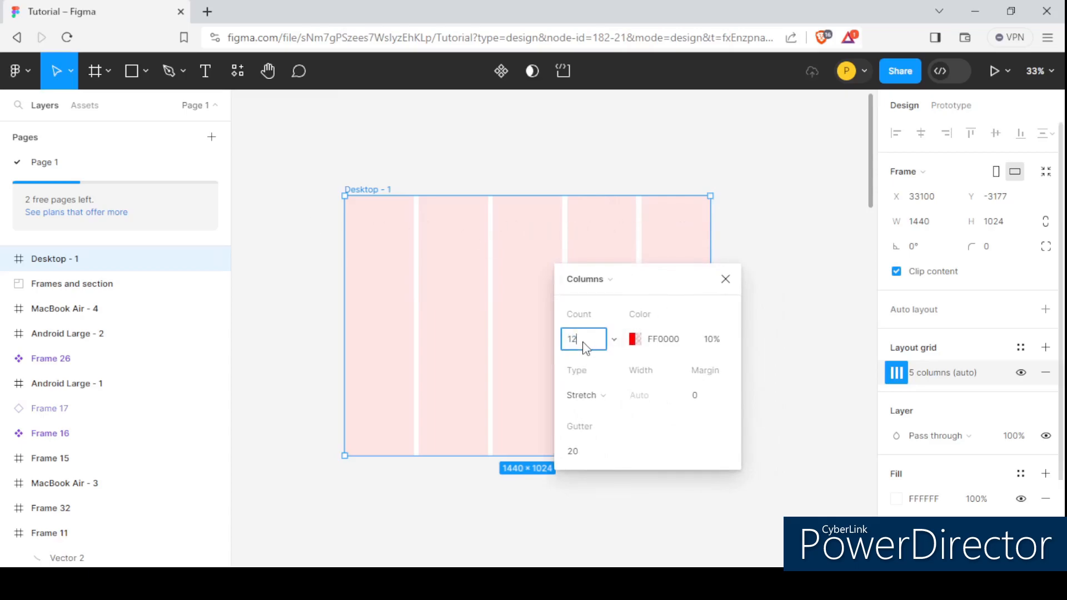
{"action": "key", "text": "Return"}
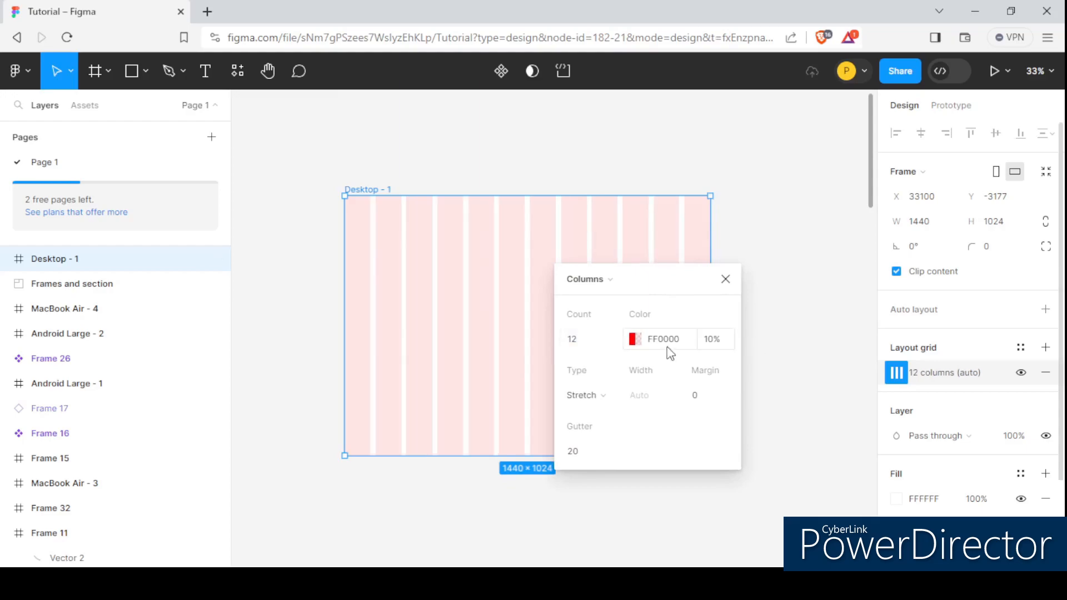
{"action": "left_click", "coordinate": [635, 340]}
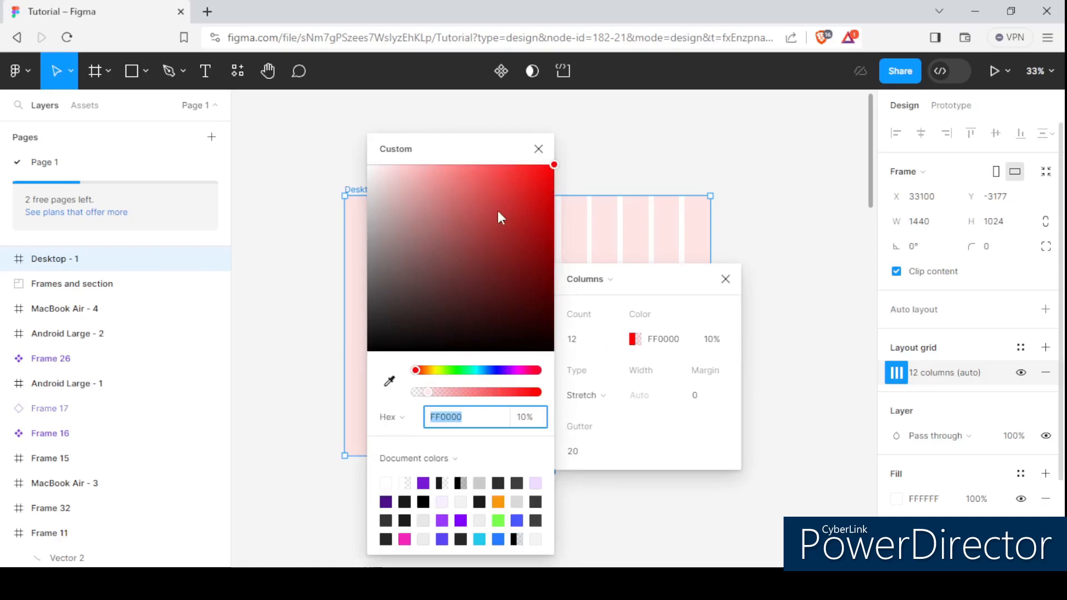
{"action": "left_click_drag", "start_coordinate": [482, 147], "coordinate": [805, 141]}
{"action": "left_click_drag", "start_coordinate": [799, 223], "coordinate": [880, 157]}
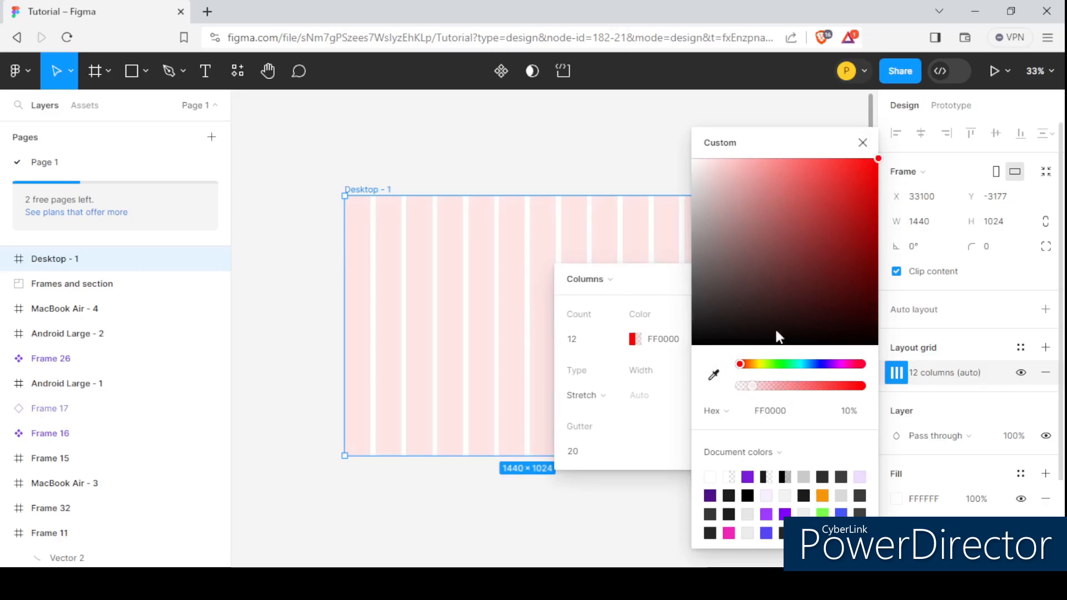
{"action": "left_click_drag", "start_coordinate": [828, 135], "coordinate": [459, 161]}
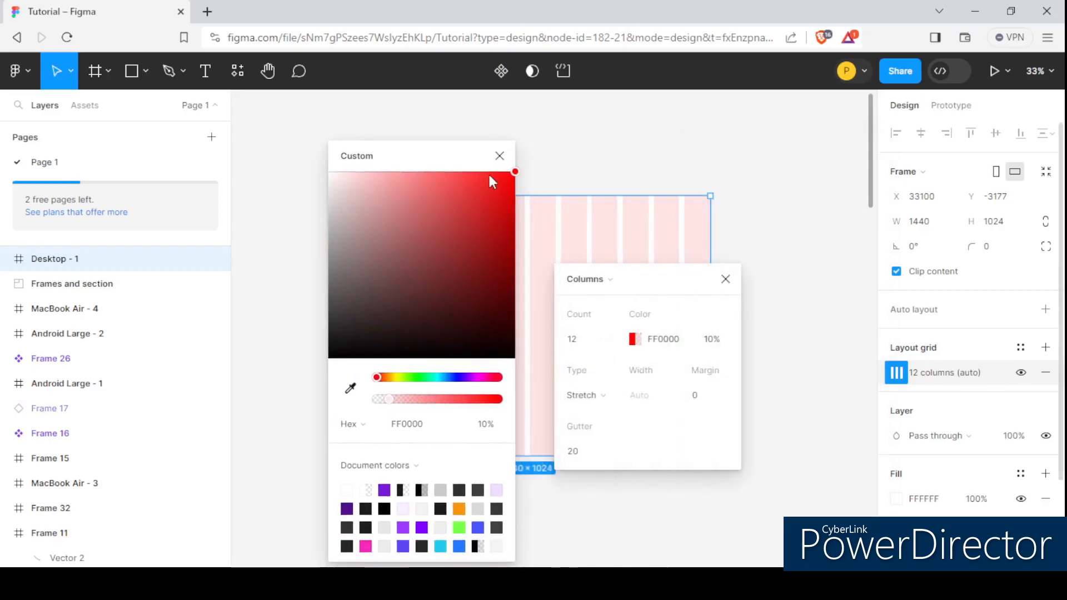
{"action": "left_click", "coordinate": [503, 157]}
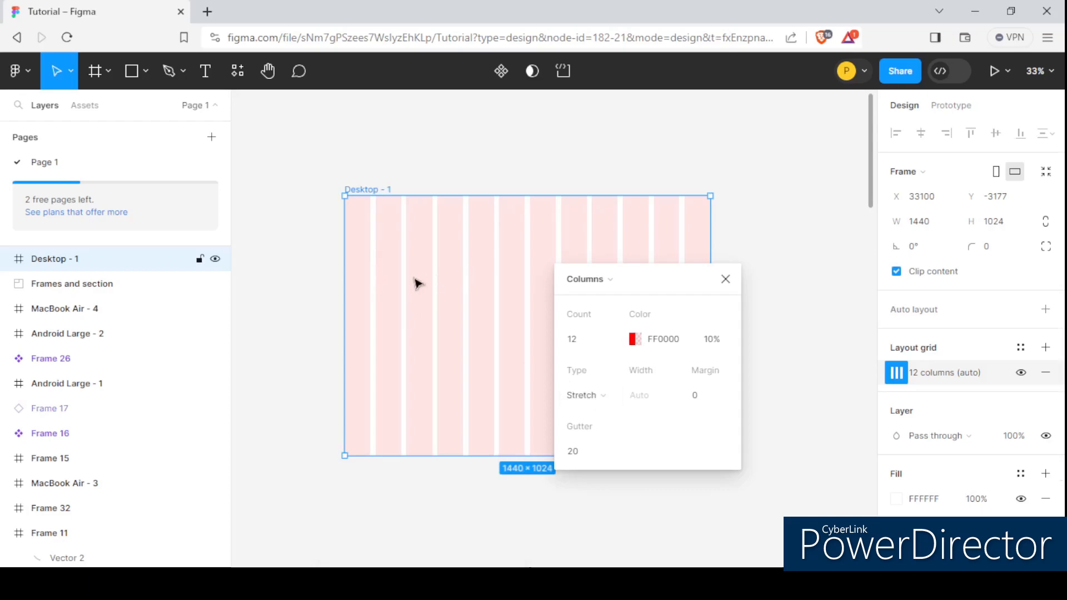
- Try the Left, Right and Center column types, then return the type to Stretch
{"action": "left_click", "coordinate": [614, 397]}
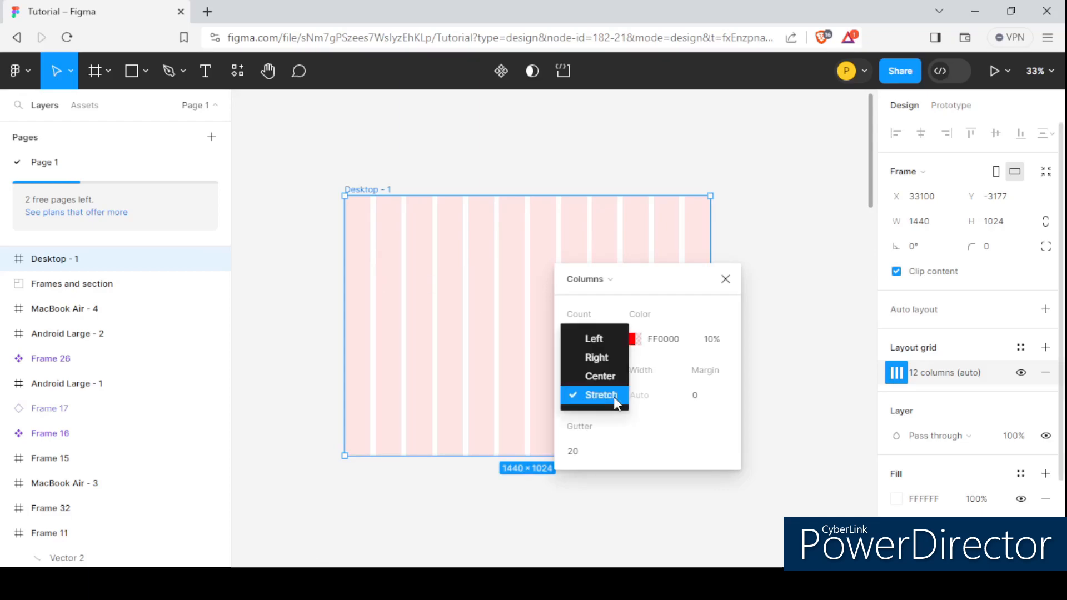
{"action": "left_click", "coordinate": [594, 340]}
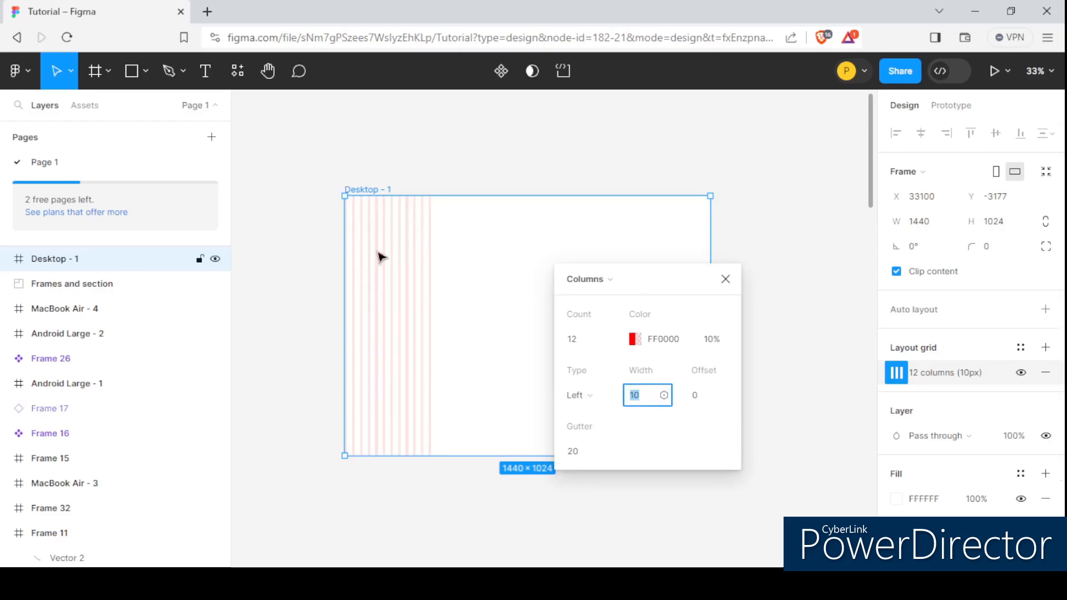
{"action": "left_click", "coordinate": [611, 396]}
{"action": "left_click", "coordinate": [606, 411]}
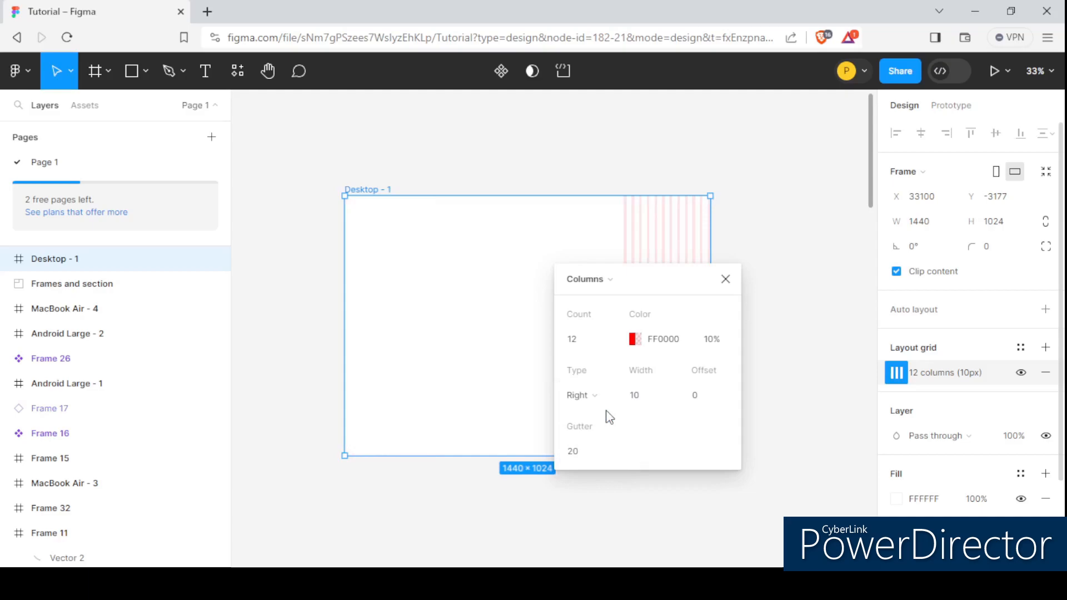
{"action": "left_click_drag", "start_coordinate": [641, 286], "coordinate": [310, 155]}
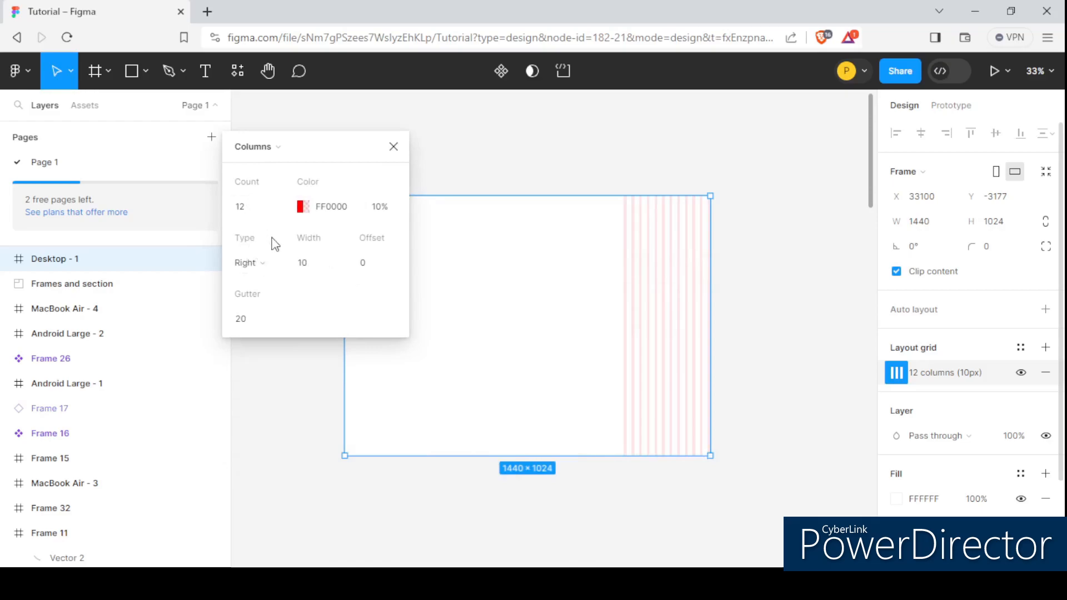
{"action": "left_click", "coordinate": [262, 275]}
{"action": "left_click", "coordinate": [272, 279]}
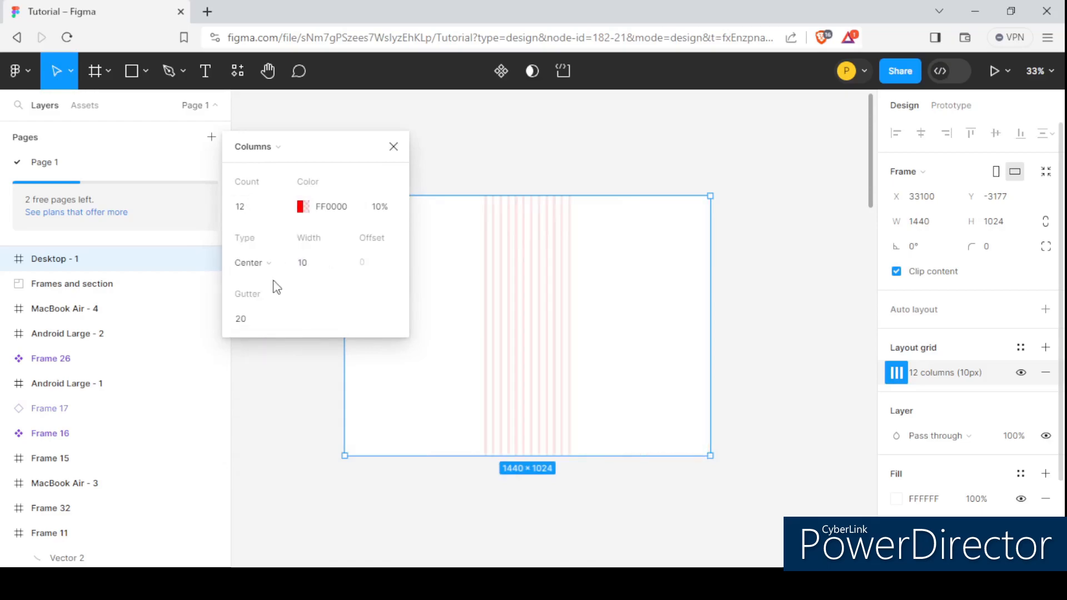
{"action": "left_click", "coordinate": [280, 264]}
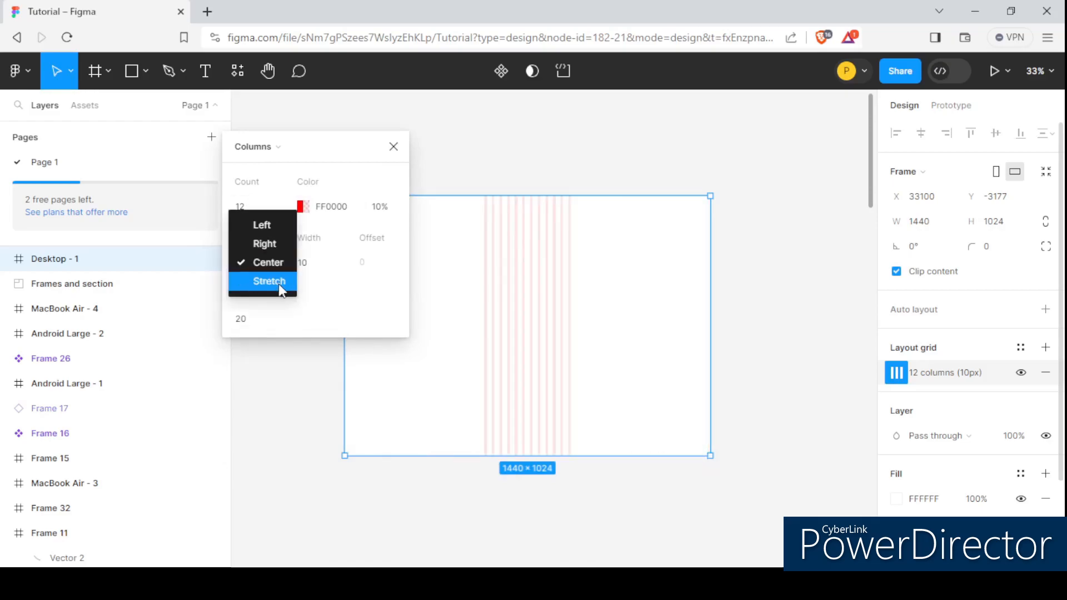
{"action": "left_click", "coordinate": [283, 281]}
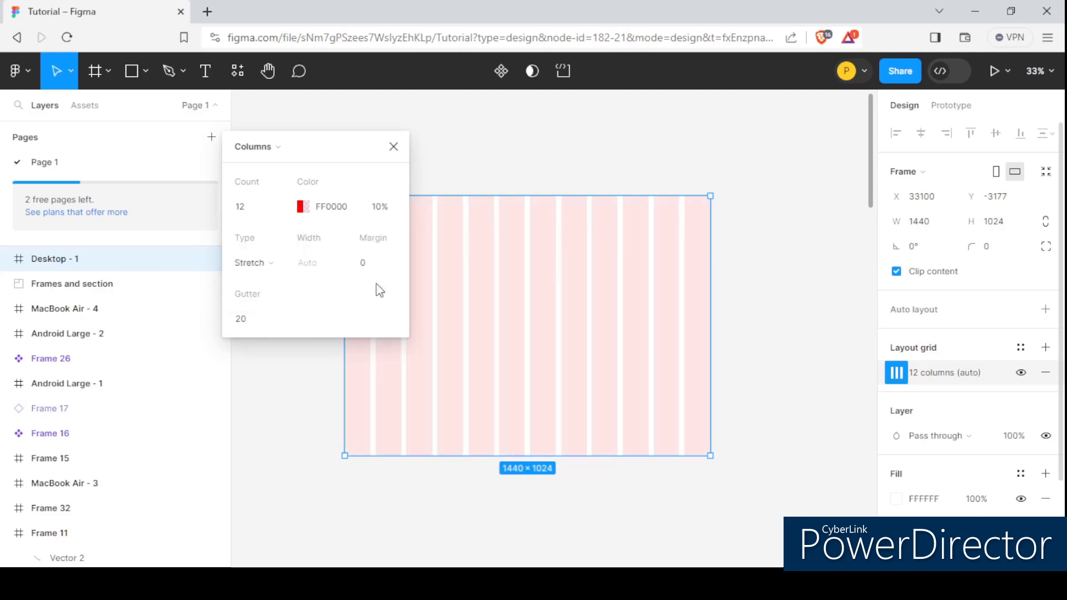
- Set the column grid margin to 60
{"action": "left_click", "coordinate": [361, 262]}
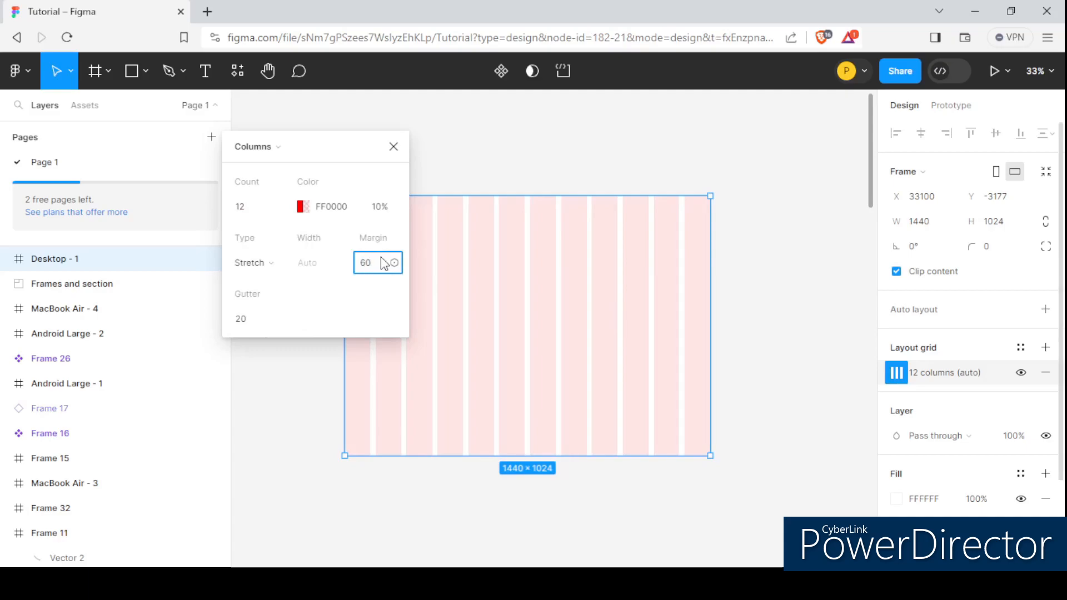
{"action": "key", "text": "Return"}
{"action": "left_click_drag", "start_coordinate": [320, 157], "coordinate": [351, 175]}
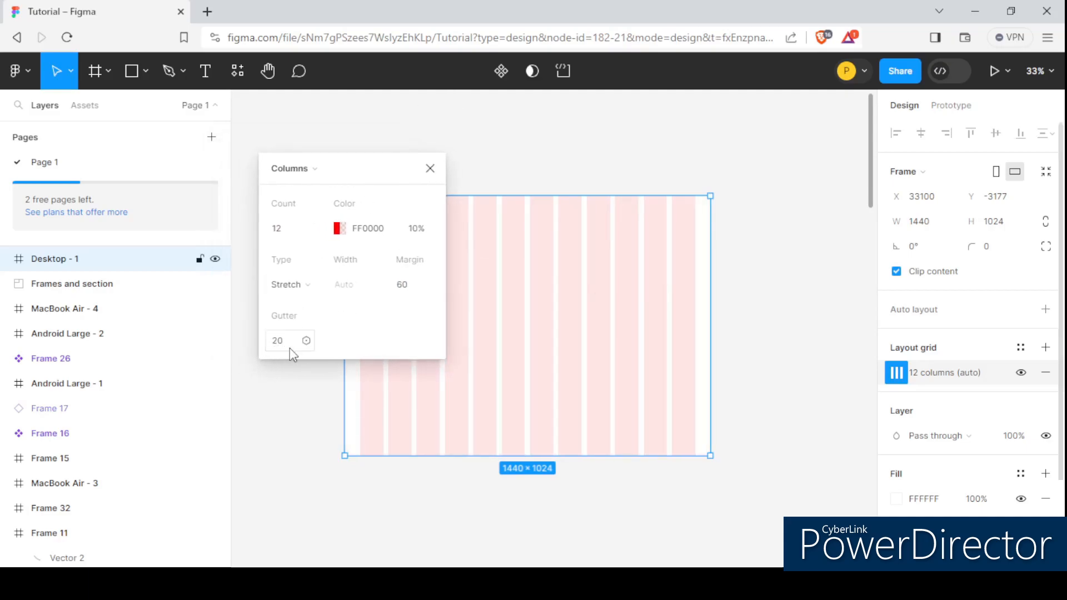
{"action": "left_click_drag", "start_coordinate": [358, 172], "coordinate": [378, 159]}
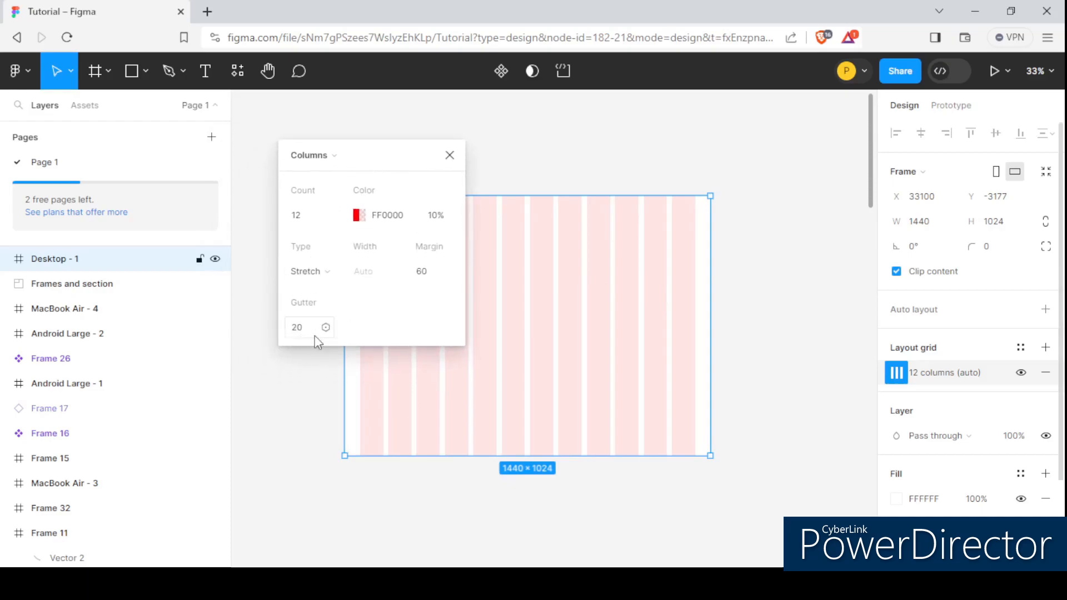
{"action": "left_click_drag", "start_coordinate": [371, 157], "coordinate": [714, 175]}
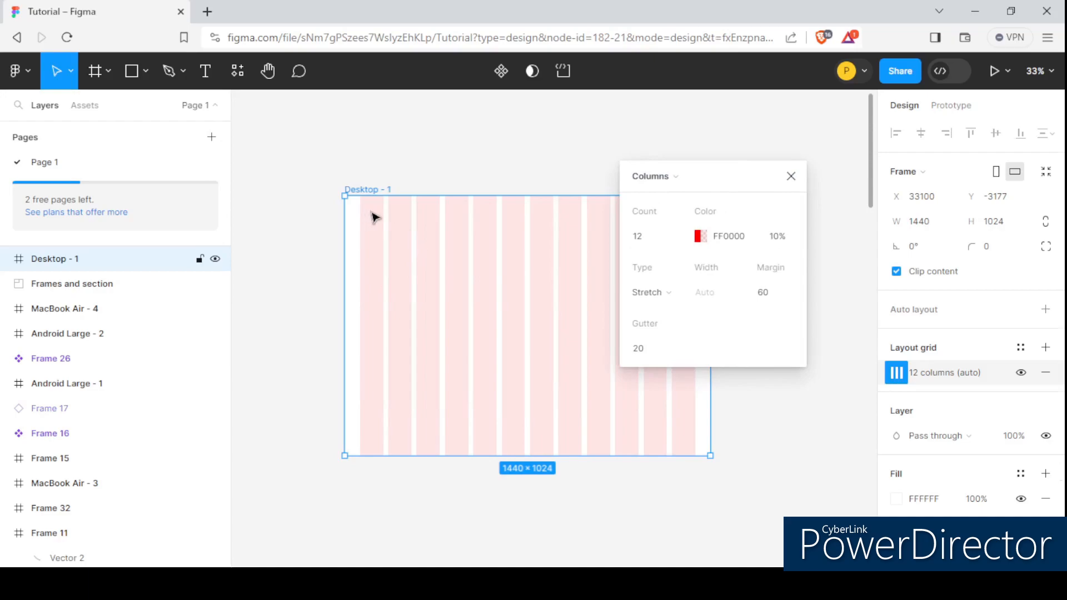
- Set the column gutter to 30
{"action": "scroll", "coordinate": [374, 217], "scroll_direction": "up", "scroll_amount": 5}
{"action": "scroll", "coordinate": [308, 193], "scroll_direction": "down", "scroll_amount": 3}
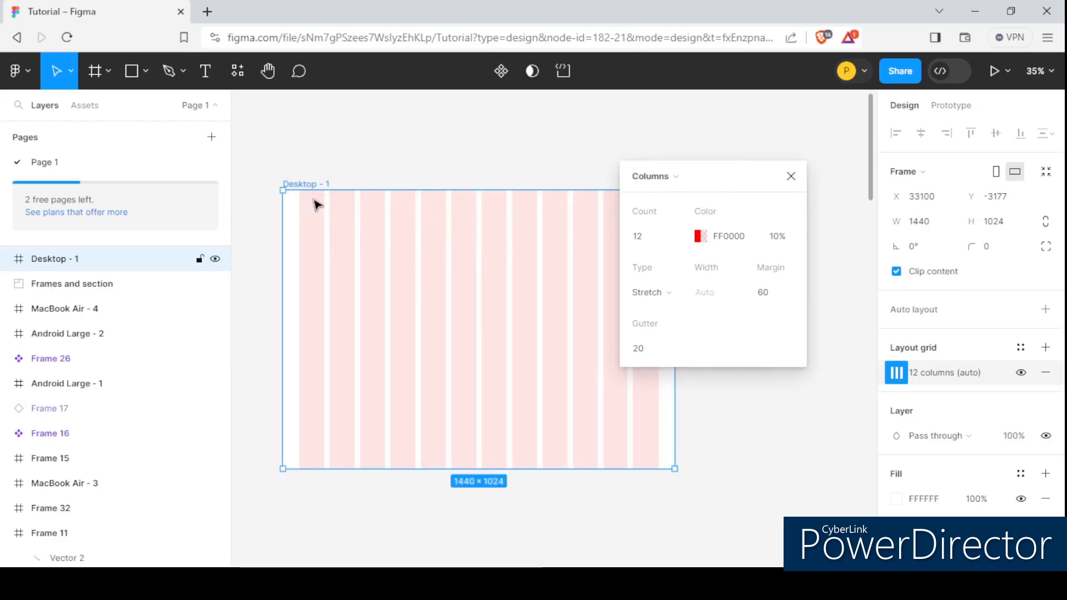
{"action": "scroll", "coordinate": [309, 203], "scroll_direction": "up", "scroll_amount": 2}
{"action": "scroll", "coordinate": [355, 220], "scroll_direction": "down", "scroll_amount": 3}
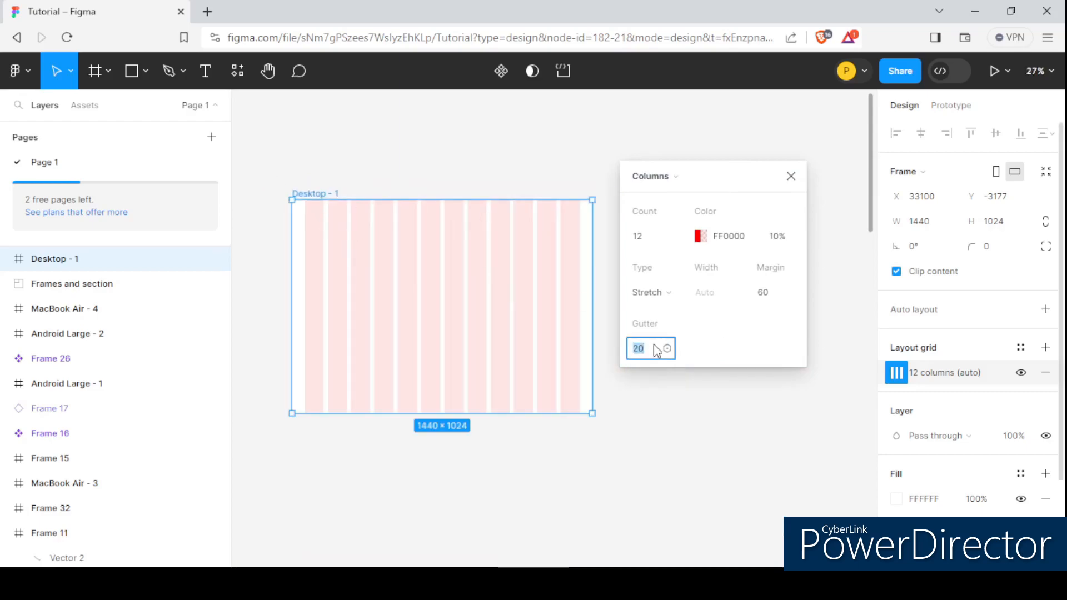
{"action": "key", "text": "Return"}
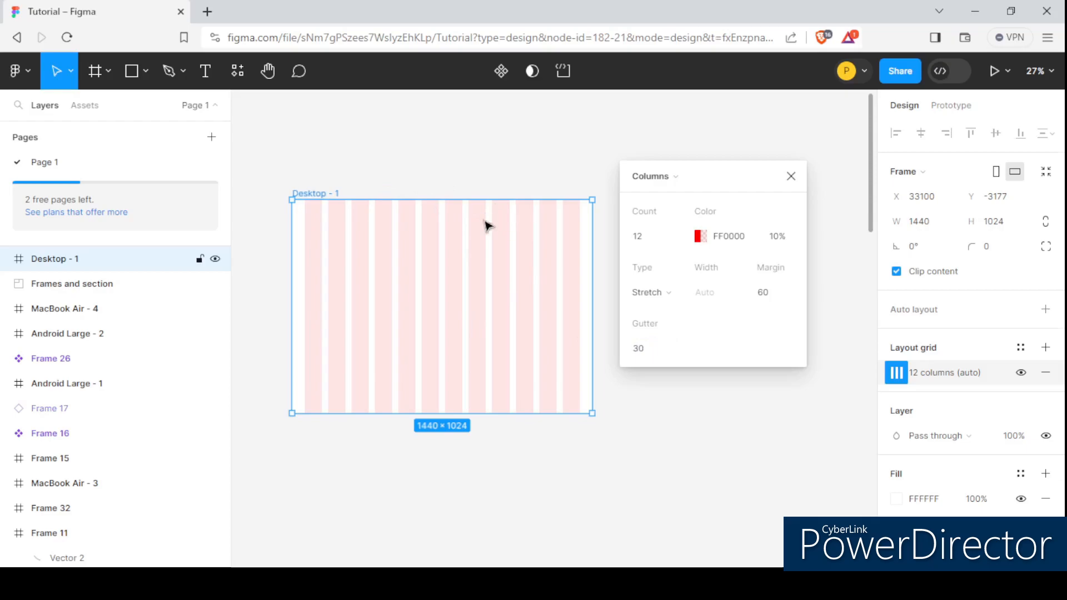
- Set the column gutter to 50
{"action": "left_click", "coordinate": [656, 349]}
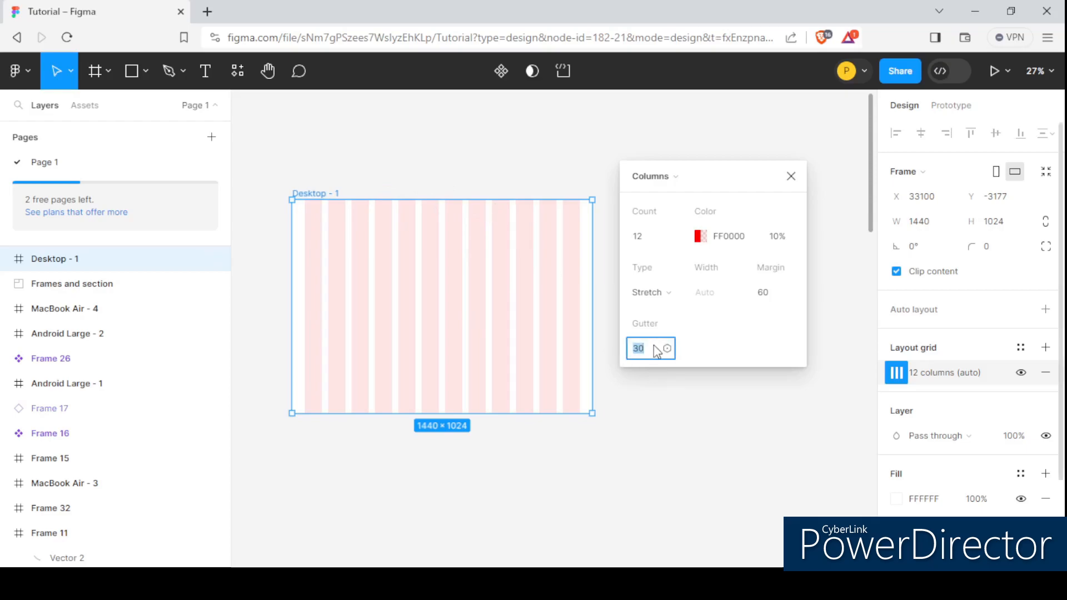
{"action": "key", "text": "Return"}
{"action": "scroll", "coordinate": [314, 219], "scroll_direction": "up", "scroll_amount": 5}
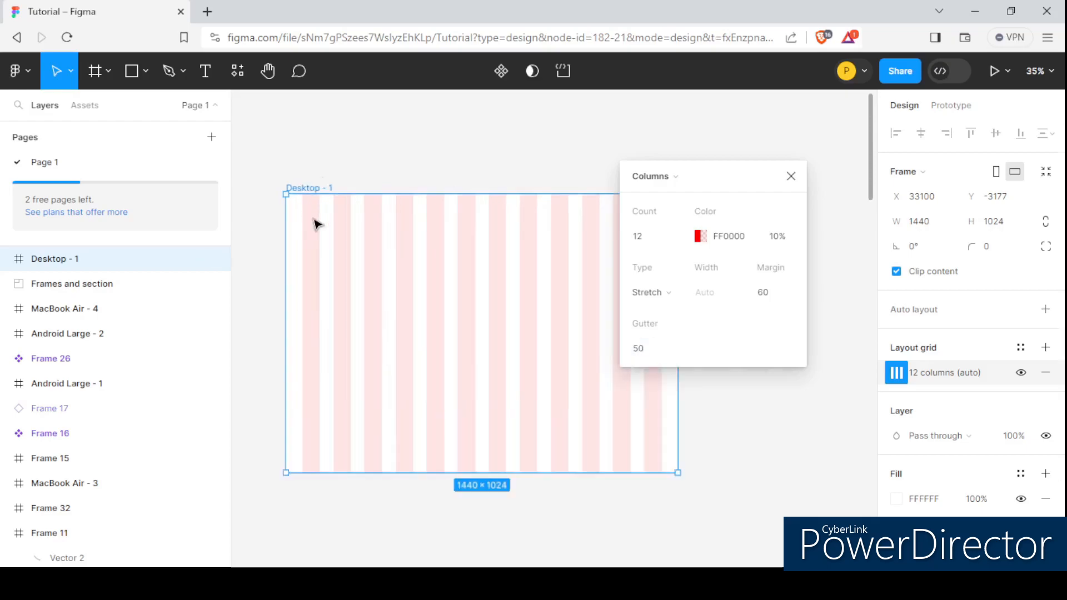
- Set the column gutter to 20 and close the column grid settings
{"action": "scroll", "coordinate": [352, 225], "scroll_direction": "down", "scroll_amount": 5}
{"action": "left_click", "coordinate": [645, 350]}
{"action": "type", "text": "20"}
{"action": "key", "text": "Return"}
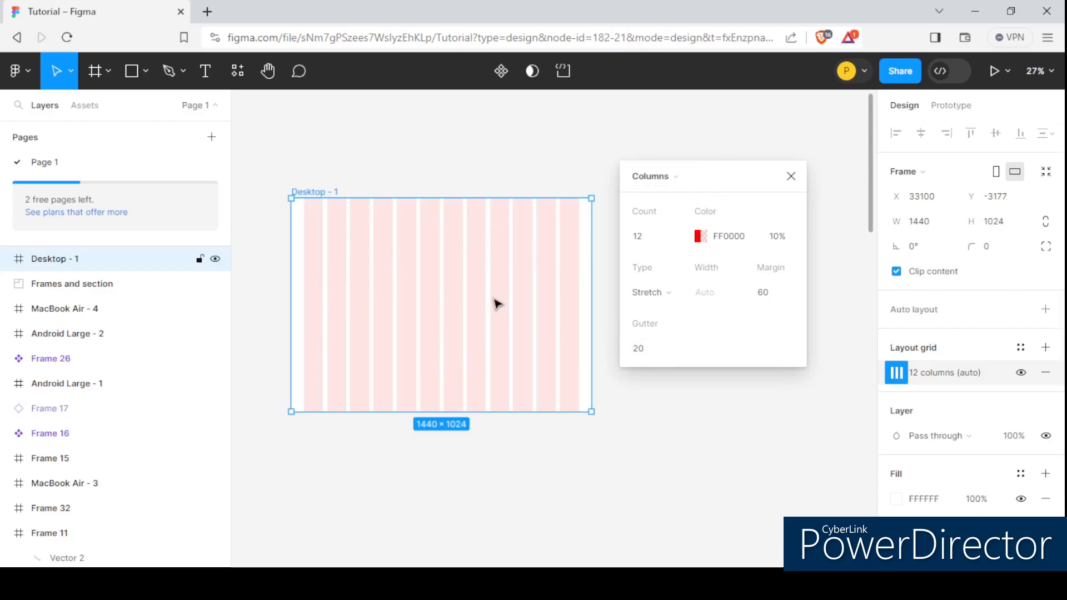
{"action": "scroll", "coordinate": [300, 287], "scroll_direction": "left", "scroll_amount": 2}
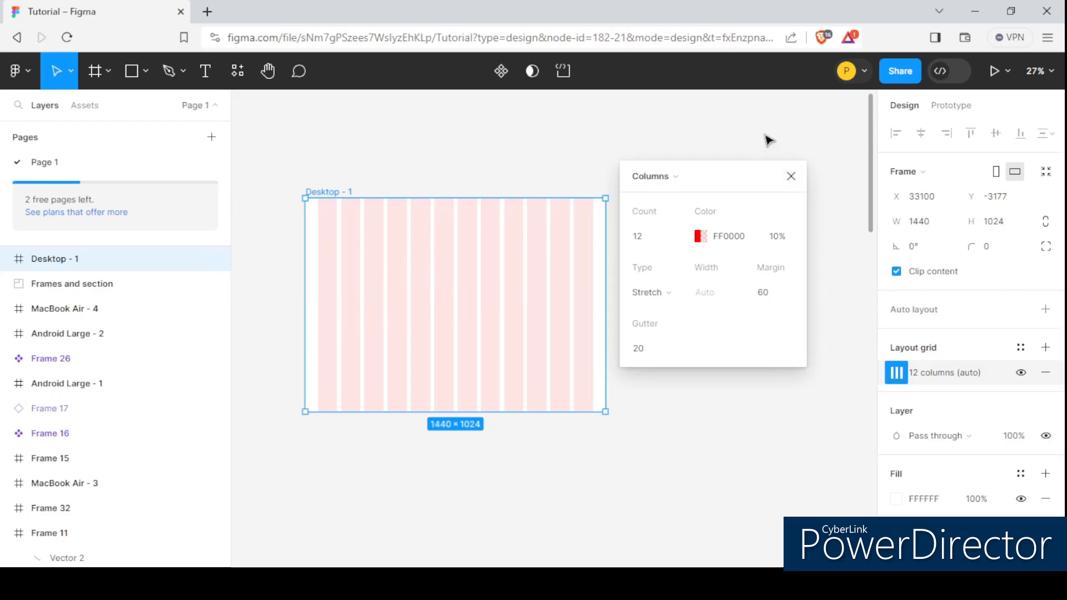
{"action": "left_click", "coordinate": [791, 176]}
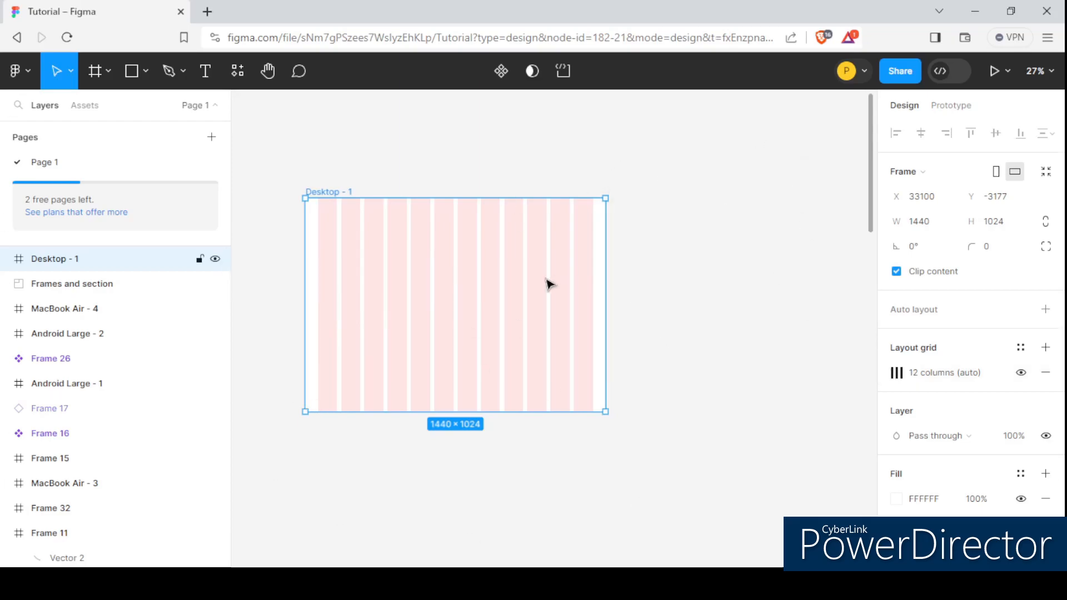
- Save the column grid as a new grid style named Grid style1-Desktop
{"action": "left_click", "coordinate": [1023, 350]}
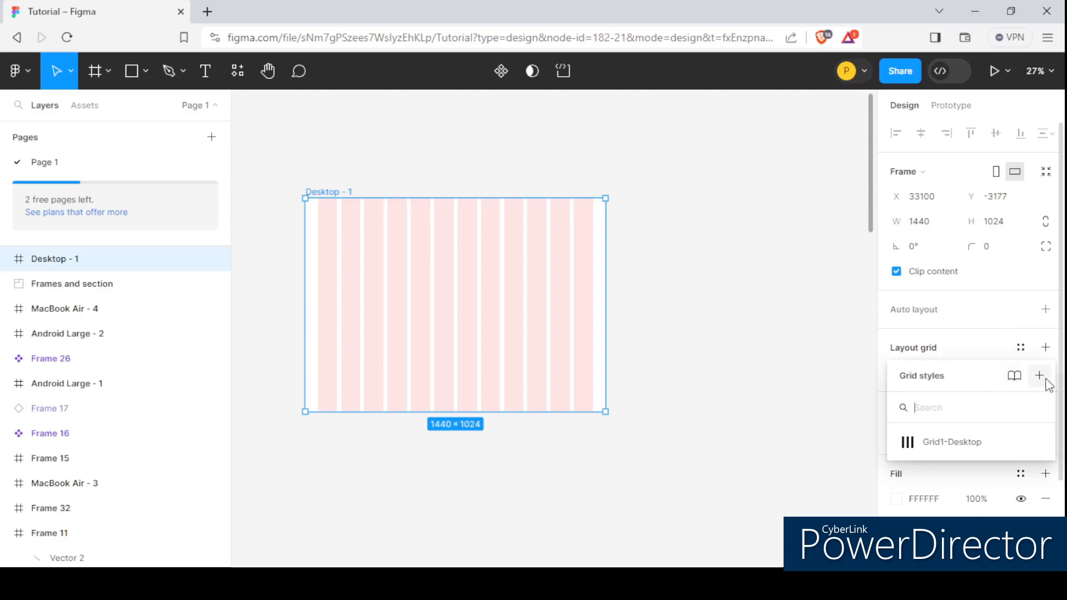
{"action": "left_click_drag", "start_coordinate": [977, 372], "coordinate": [806, 274]}
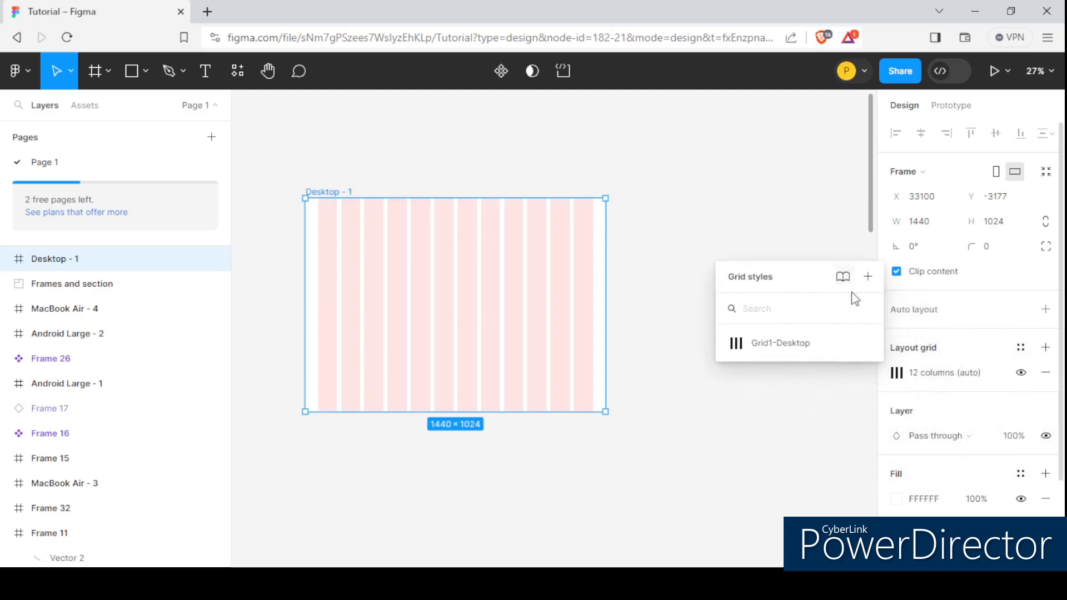
{"action": "left_click", "coordinate": [868, 276]}
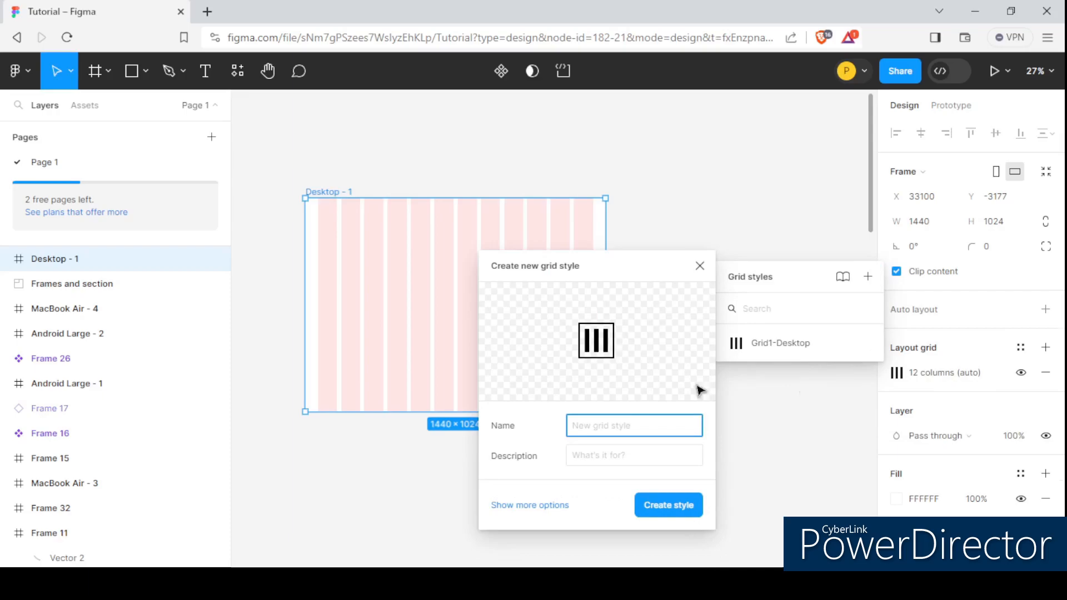
{"action": "left_click_drag", "start_coordinate": [607, 278], "coordinate": [596, 202]}
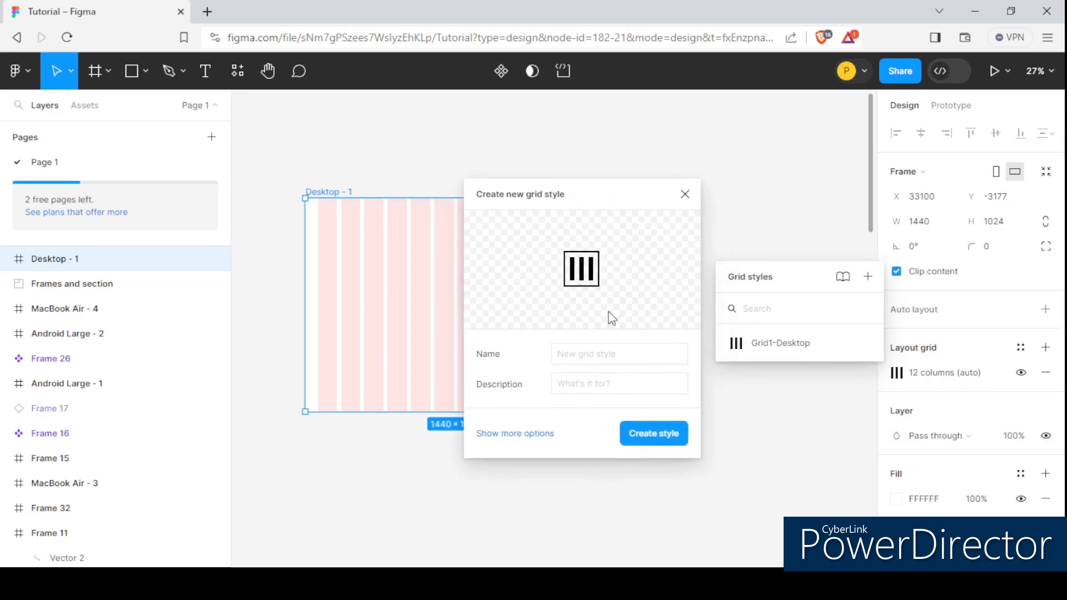
{"action": "left_click", "coordinate": [599, 355]}
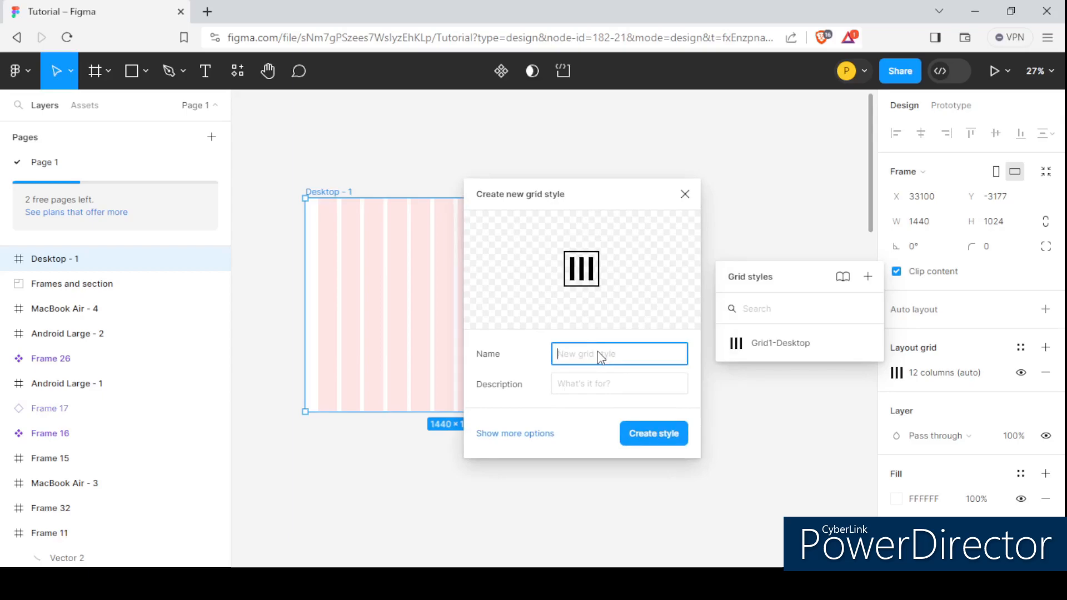
{"action": "type", "text": "G"}
{"action": "left_click", "coordinate": [677, 440]}
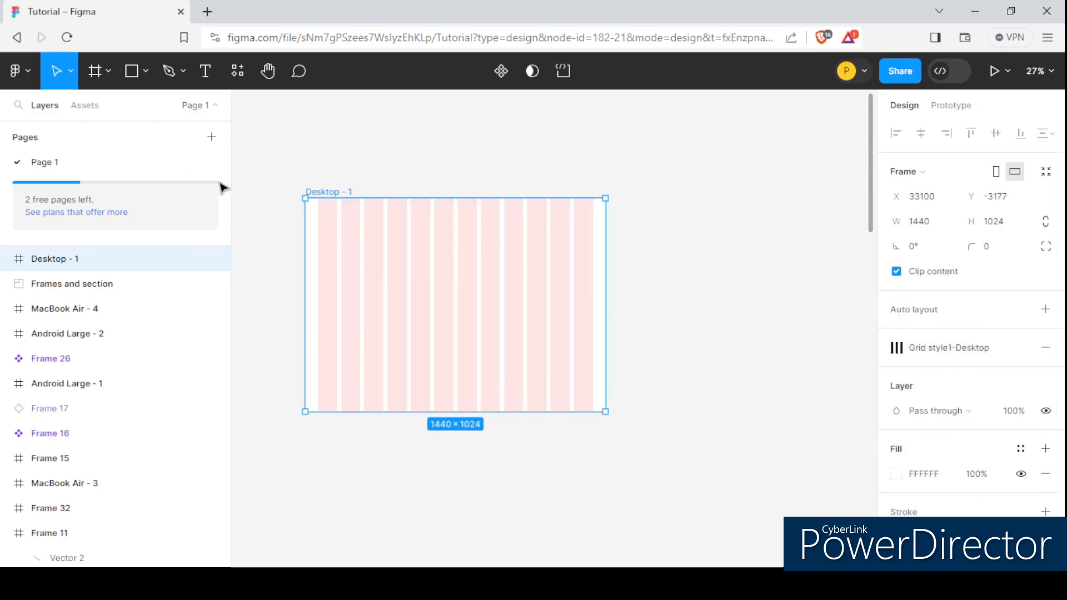
- Create a second 1440 × 1024 Desktop frame beside the first one
{"action": "scroll", "coordinate": [303, 193], "scroll_direction": "down", "scroll_amount": 3}
{"action": "scroll", "coordinate": [316, 211], "scroll_direction": "up", "scroll_amount": 1}
{"action": "left_click", "coordinate": [646, 222]}
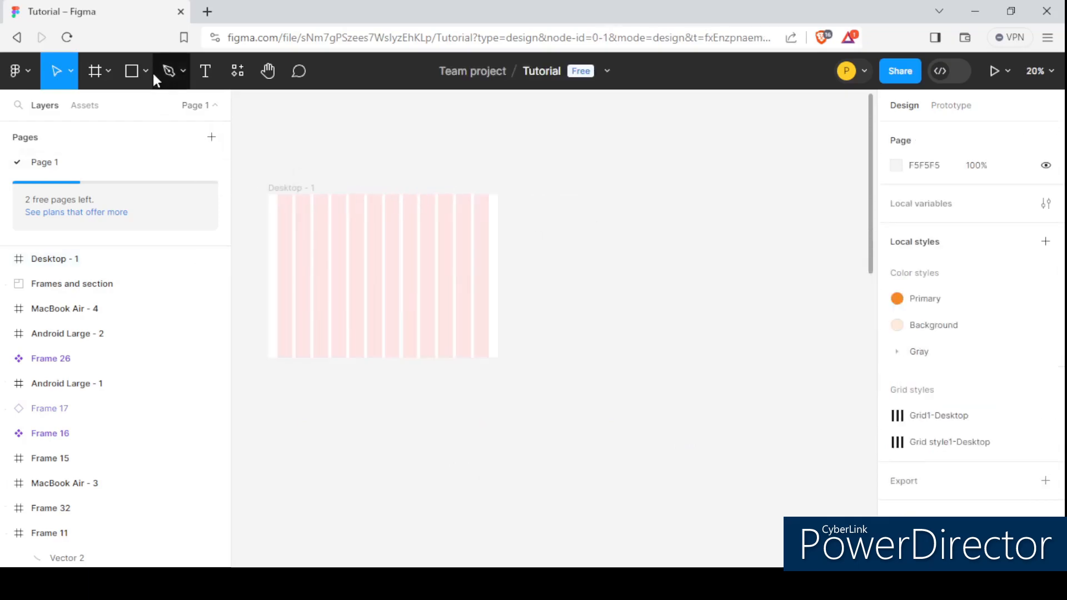
{"action": "left_click", "coordinate": [95, 70]}
{"action": "scroll", "coordinate": [365, 237], "scroll_direction": "down", "scroll_amount": 1}
{"action": "scroll", "coordinate": [494, 249], "scroll_direction": "up", "scroll_amount": 1}
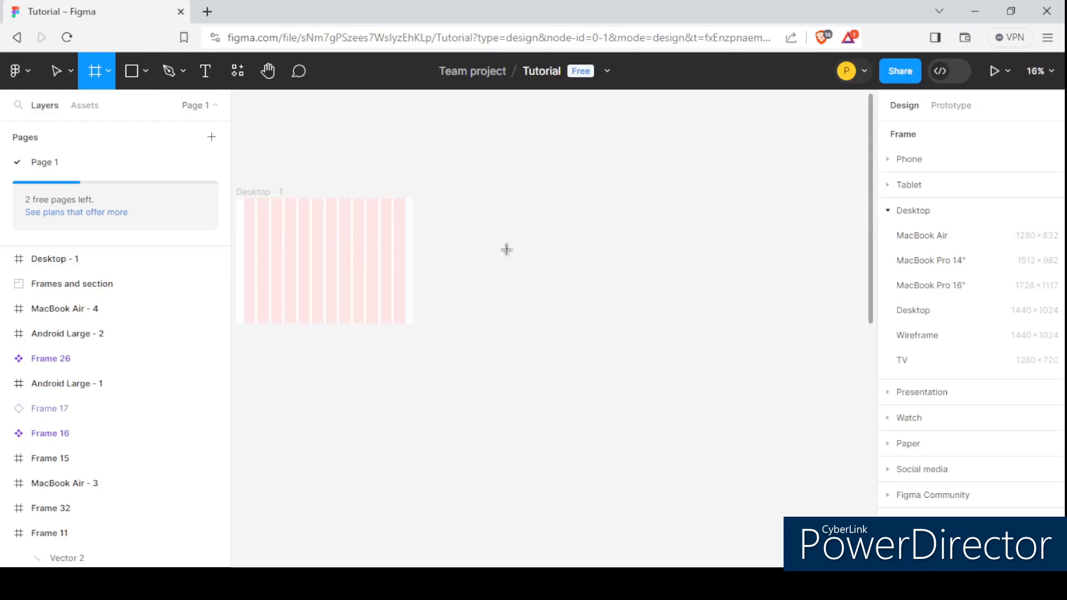
{"action": "left_click", "coordinate": [929, 311]}
{"action": "left_click_drag", "start_coordinate": [555, 314], "coordinate": [522, 256]}
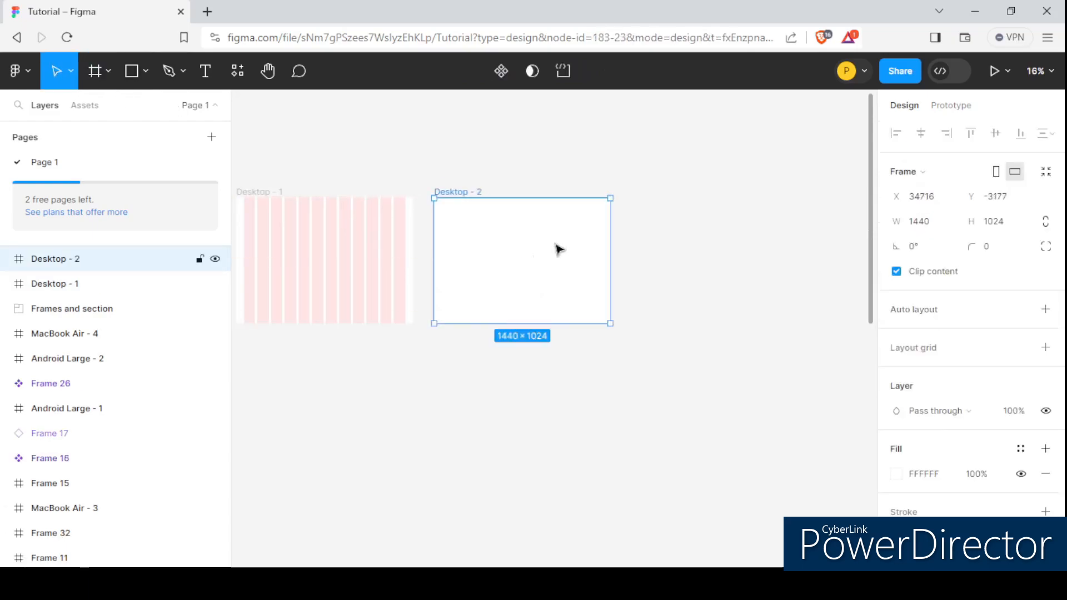
- Apply the Grid style1-Desktop grid style to the second frame
{"action": "scroll", "coordinate": [522, 255], "scroll_direction": "up", "scroll_amount": 5}
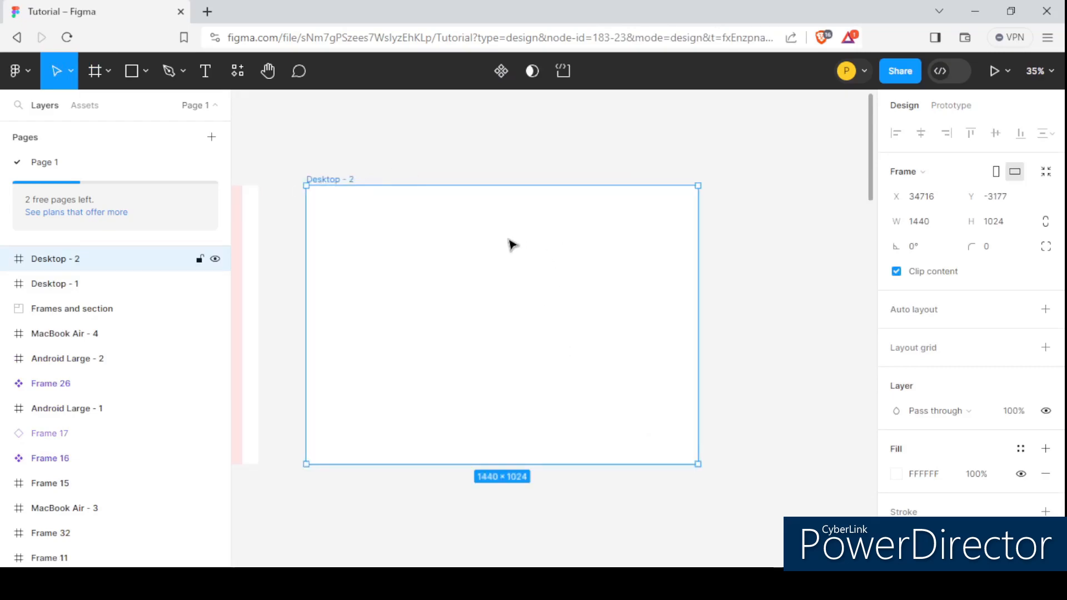
{"action": "scroll", "coordinate": [502, 237], "scroll_direction": "down", "scroll_amount": 2}
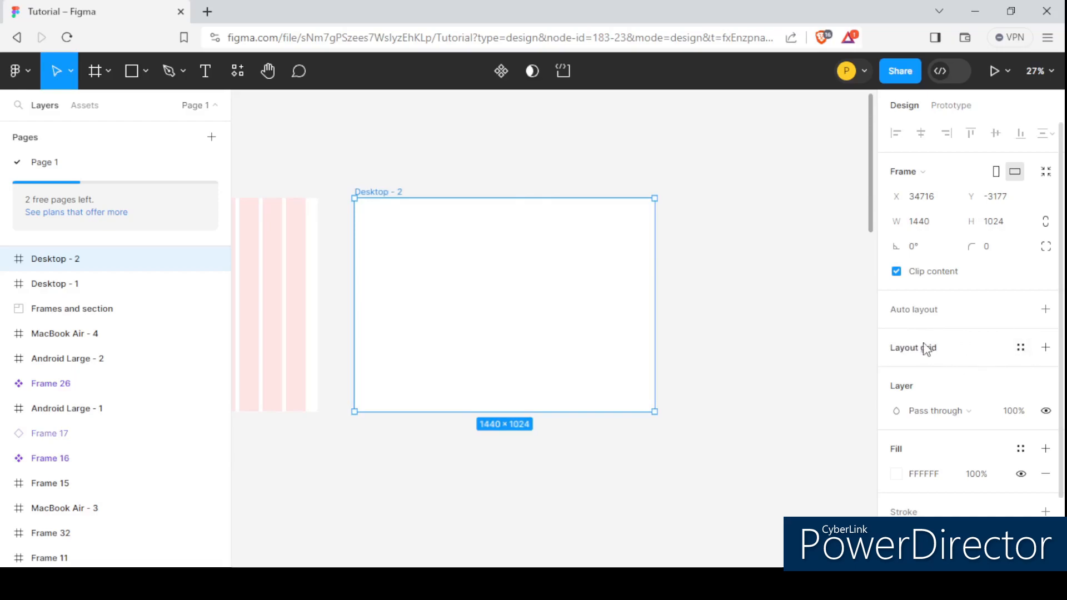
{"action": "left_click", "coordinate": [1021, 349]}
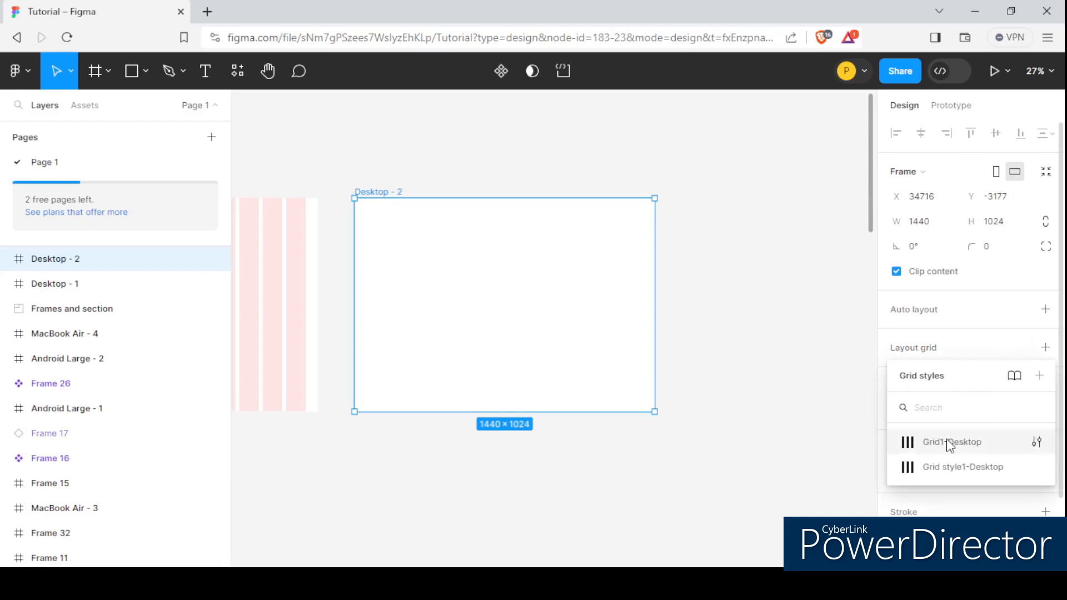
{"action": "left_click", "coordinate": [973, 468]}
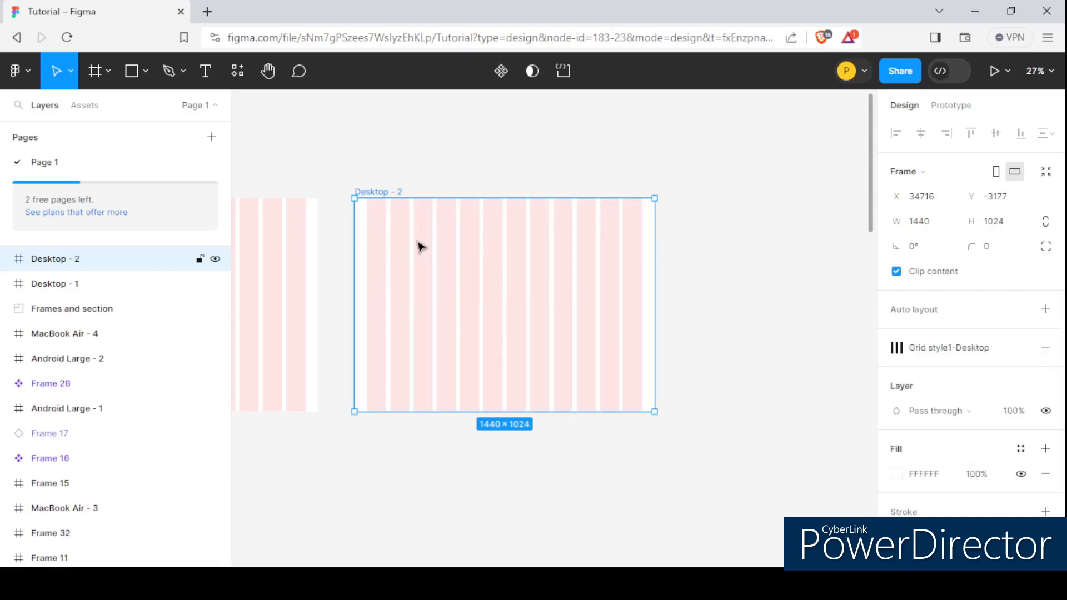
- Select the first desktop frame and compare its grid with the second frame
{"action": "scroll", "coordinate": [411, 228], "scroll_direction": "down", "scroll_amount": 2}
{"action": "scroll", "coordinate": [598, 226], "scroll_direction": "down", "scroll_amount": 3}
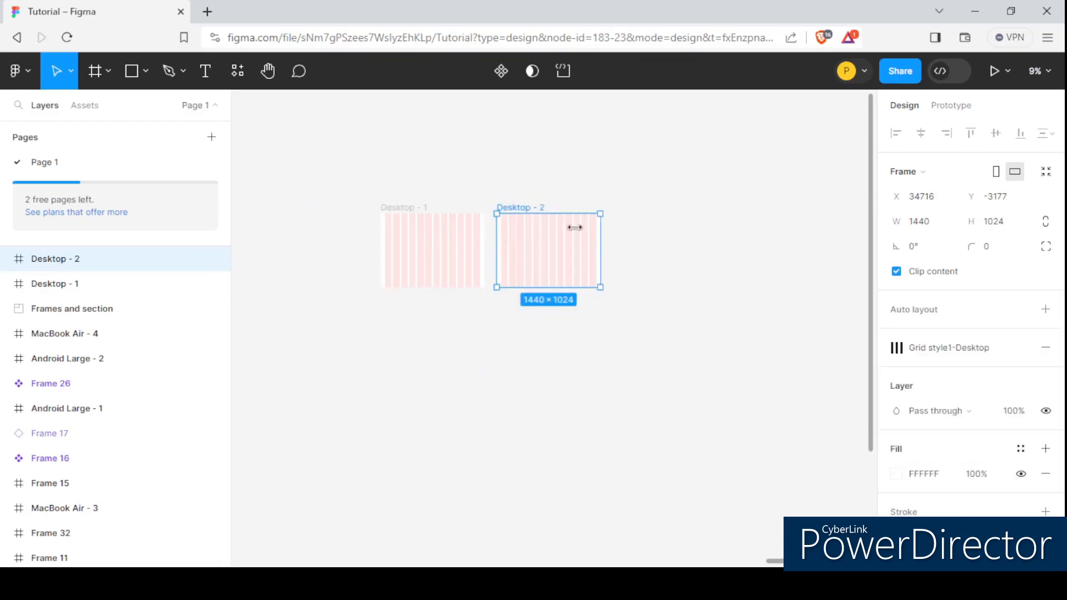
{"action": "scroll", "coordinate": [389, 220], "scroll_direction": "up", "scroll_amount": 2}
{"action": "left_click", "coordinate": [393, 209]}
{"action": "scroll", "coordinate": [430, 223], "scroll_direction": "up", "scroll_amount": 3}
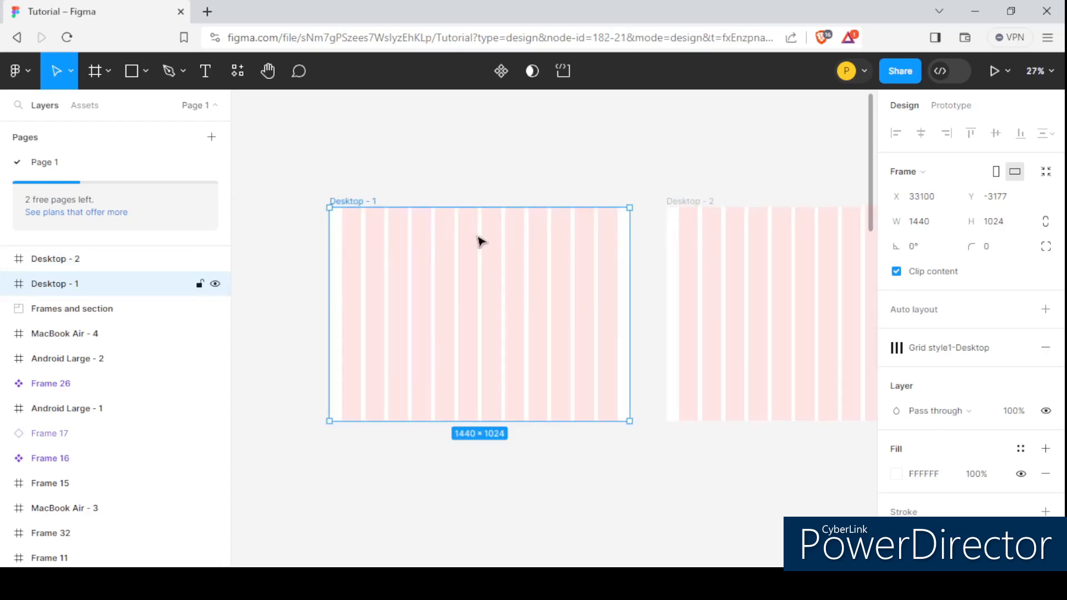
{"action": "scroll", "coordinate": [435, 225], "scroll_direction": "down", "scroll_amount": 1}
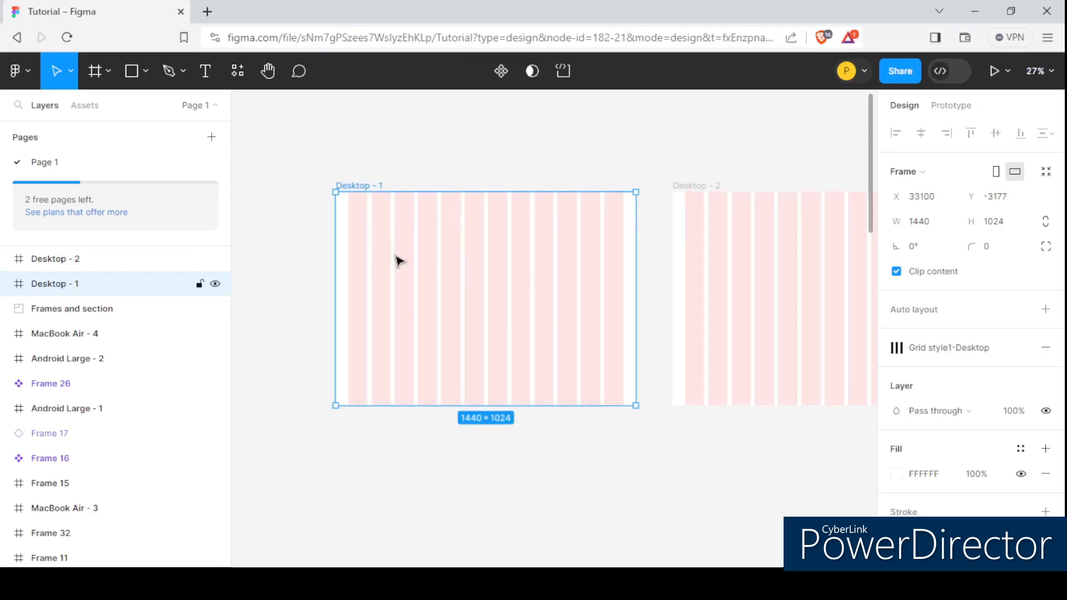
{"action": "scroll", "coordinate": [392, 255], "scroll_direction": "up", "scroll_amount": 2}
{"action": "scroll", "coordinate": [431, 235], "scroll_direction": "down", "scroll_amount": 1}
{"action": "scroll", "coordinate": [450, 250], "scroll_direction": "up", "scroll_amount": 1}
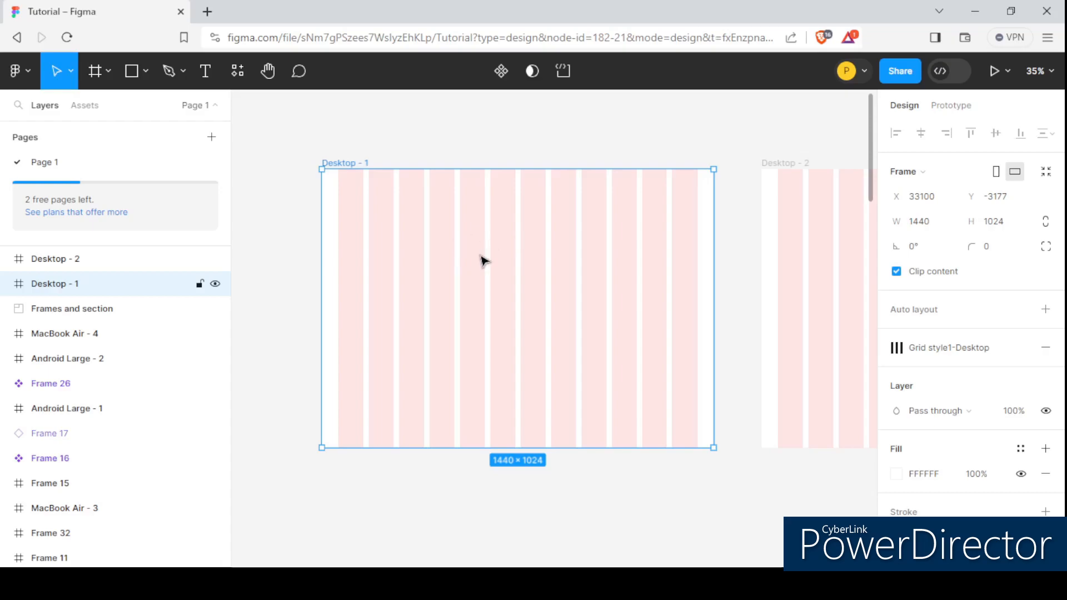
- Hide all layout grids and then show them again
{"action": "key", "text": "ctrl+shift+4"}
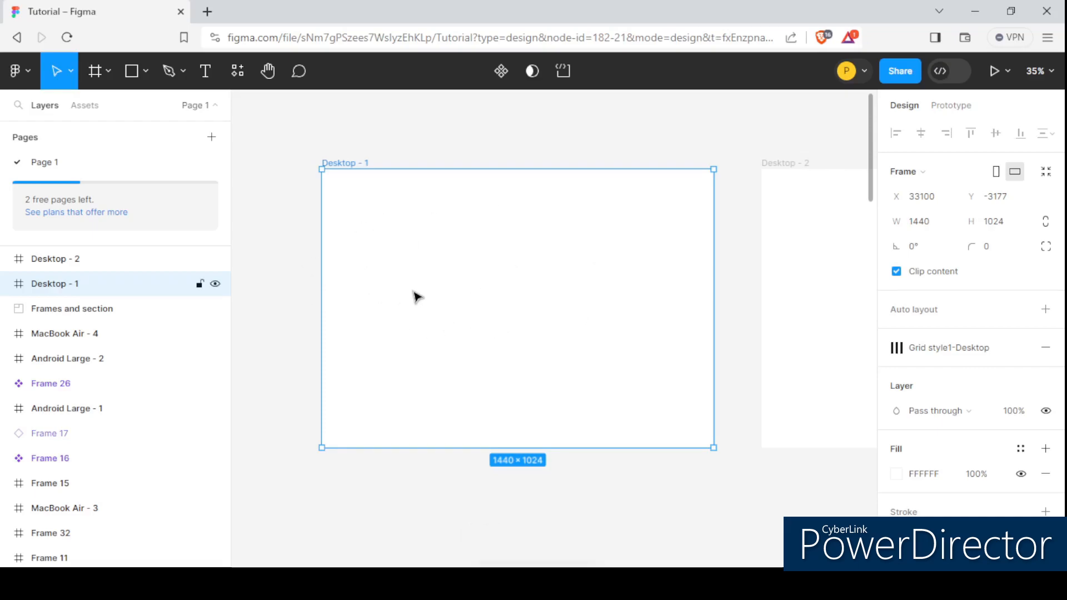
{"action": "scroll", "coordinate": [387, 228], "scroll_direction": "down", "scroll_amount": 3}
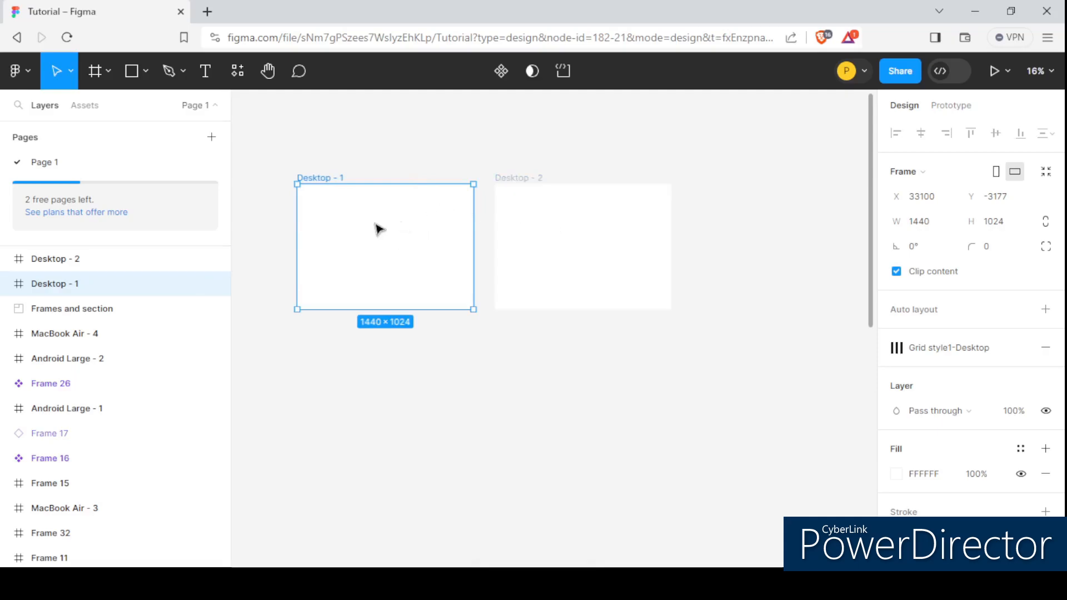
{"action": "left_click", "coordinate": [543, 229]}
{"action": "left_click", "coordinate": [371, 237]}
{"action": "scroll", "coordinate": [281, 207], "scroll_direction": "up", "scroll_amount": 3}
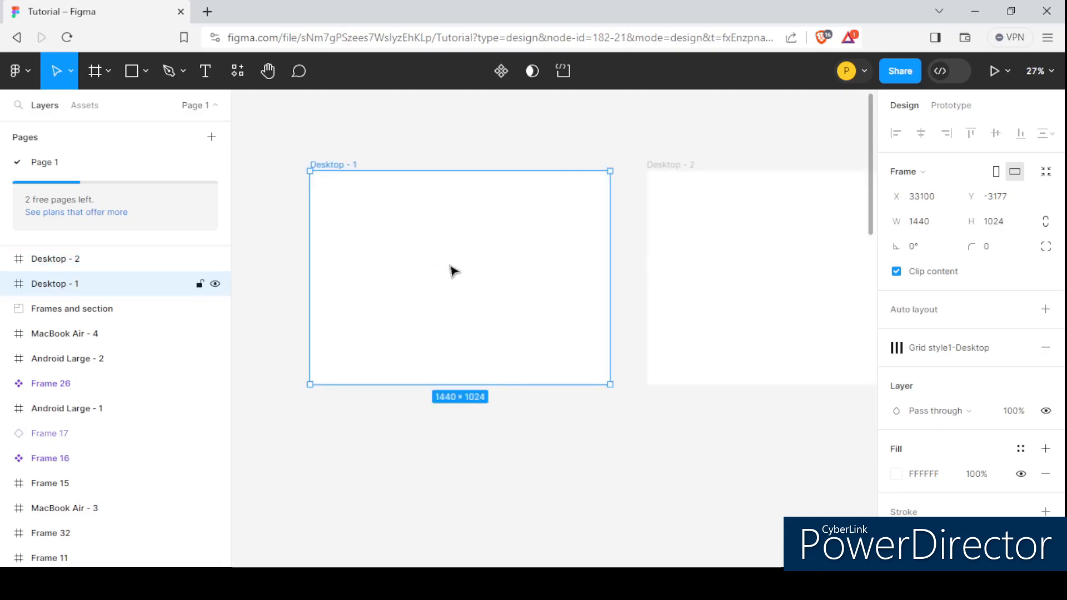
{"action": "scroll", "coordinate": [412, 189], "scroll_direction": "down", "scroll_amount": 3}
{"action": "scroll", "coordinate": [398, 171], "scroll_direction": "up", "scroll_amount": 3}
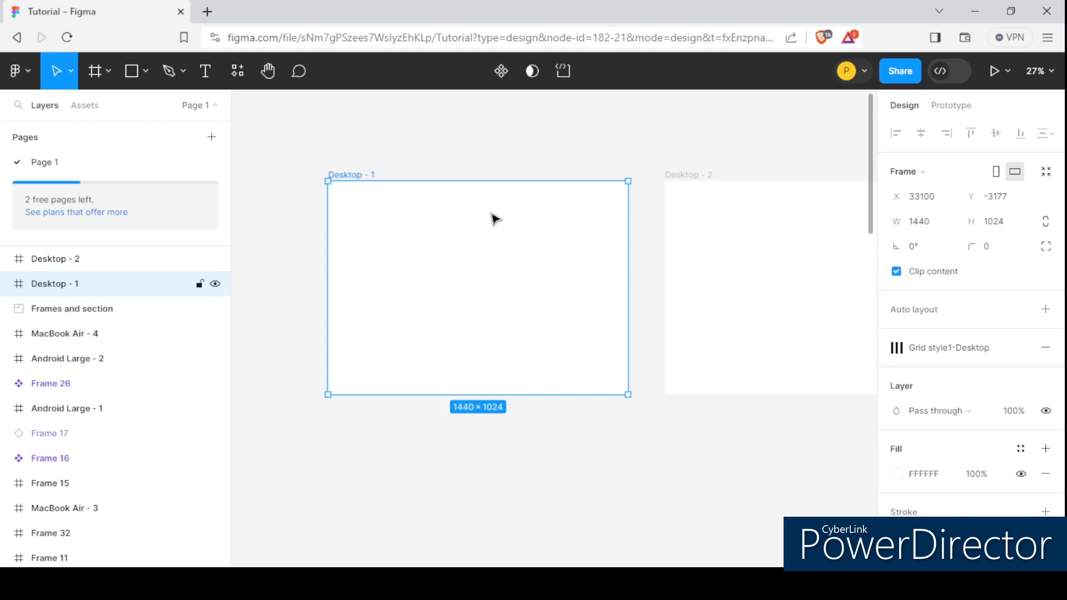
{"action": "key", "text": "ctrl+shift+4"}
{"action": "scroll", "coordinate": [400, 228], "scroll_direction": "down", "scroll_amount": 3}
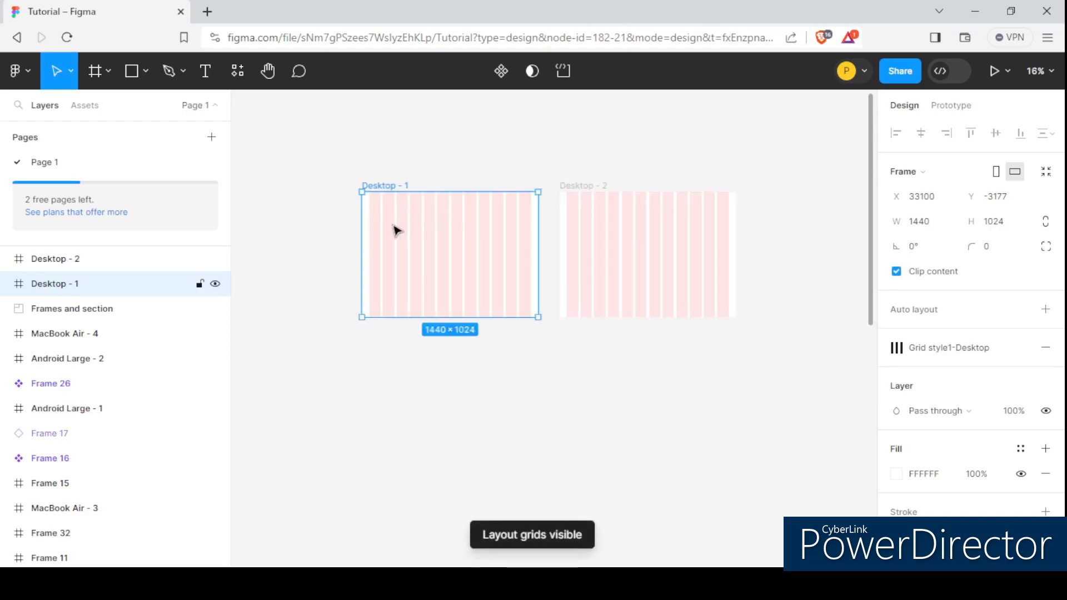
{"action": "scroll", "coordinate": [395, 231], "scroll_direction": "up", "scroll_amount": 2}
{"action": "scroll", "coordinate": [432, 290], "scroll_direction": "down", "scroll_amount": 1}
{"action": "scroll", "coordinate": [431, 291], "scroll_direction": "up", "scroll_amount": 1}
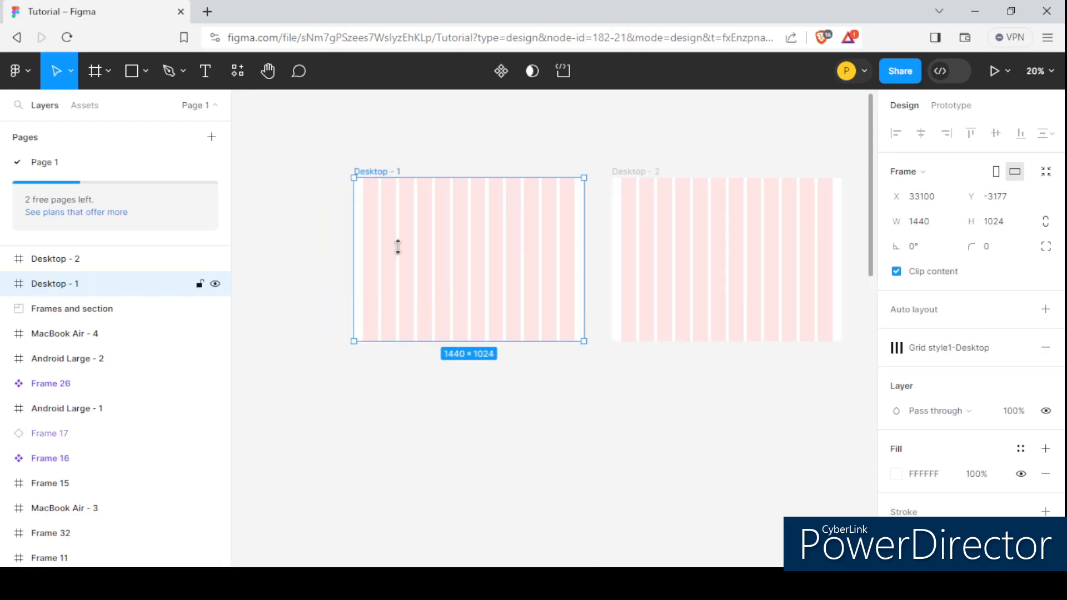
{"action": "scroll", "coordinate": [400, 172], "scroll_direction": "up", "scroll_amount": 2}
{"action": "scroll", "coordinate": [391, 215], "scroll_direction": "down", "scroll_amount": 2}
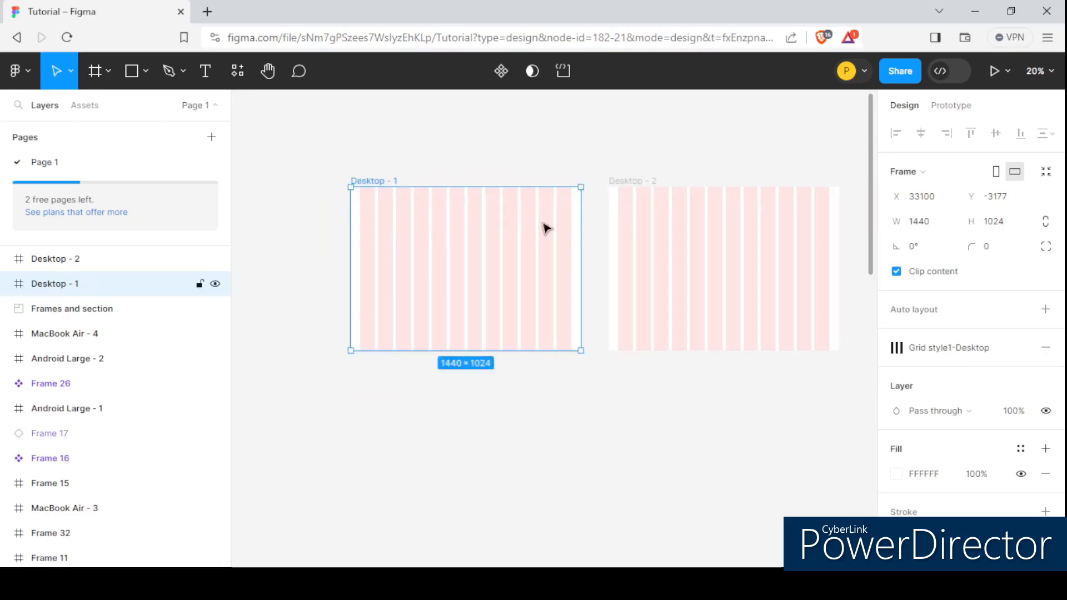
{"action": "scroll", "coordinate": [517, 209], "scroll_direction": "up", "scroll_amount": 2}
- Detach the grid style from the first frame and remove its layout grid
{"action": "key", "text": "Escape"}
{"action": "left_click", "coordinate": [473, 260]}
{"action": "scroll", "coordinate": [388, 200], "scroll_direction": "down", "scroll_amount": 3}
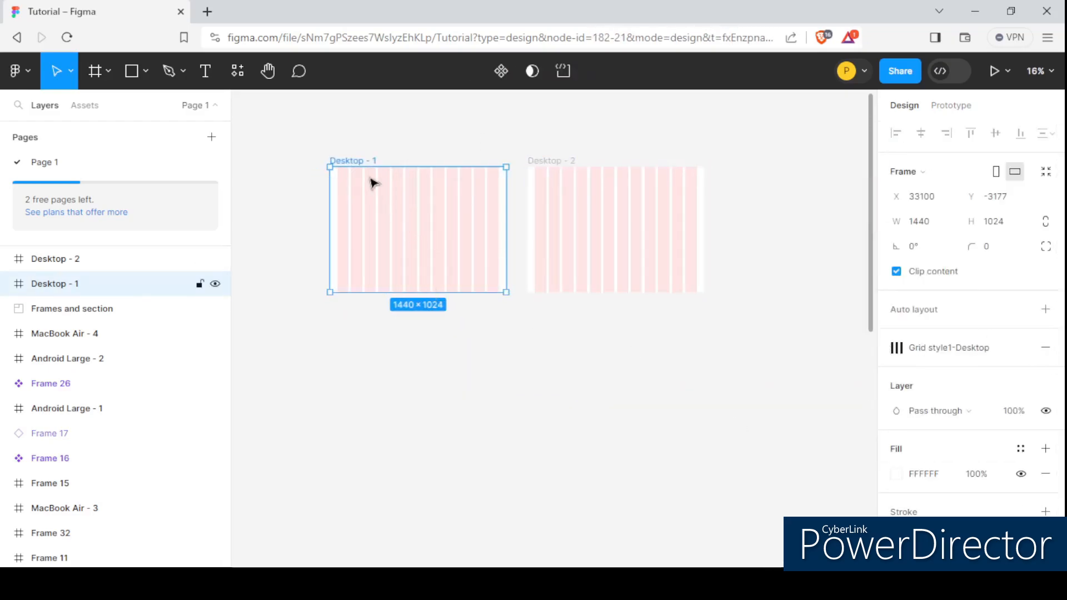
{"action": "scroll", "coordinate": [377, 198], "scroll_direction": "up", "scroll_amount": 1}
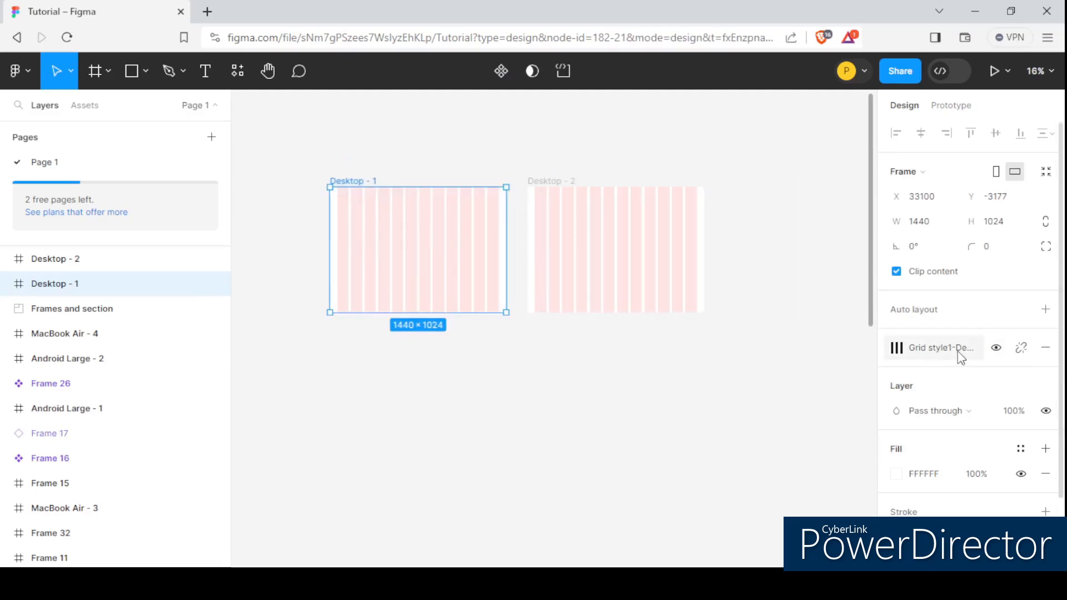
{"action": "left_click", "coordinate": [1021, 348]}
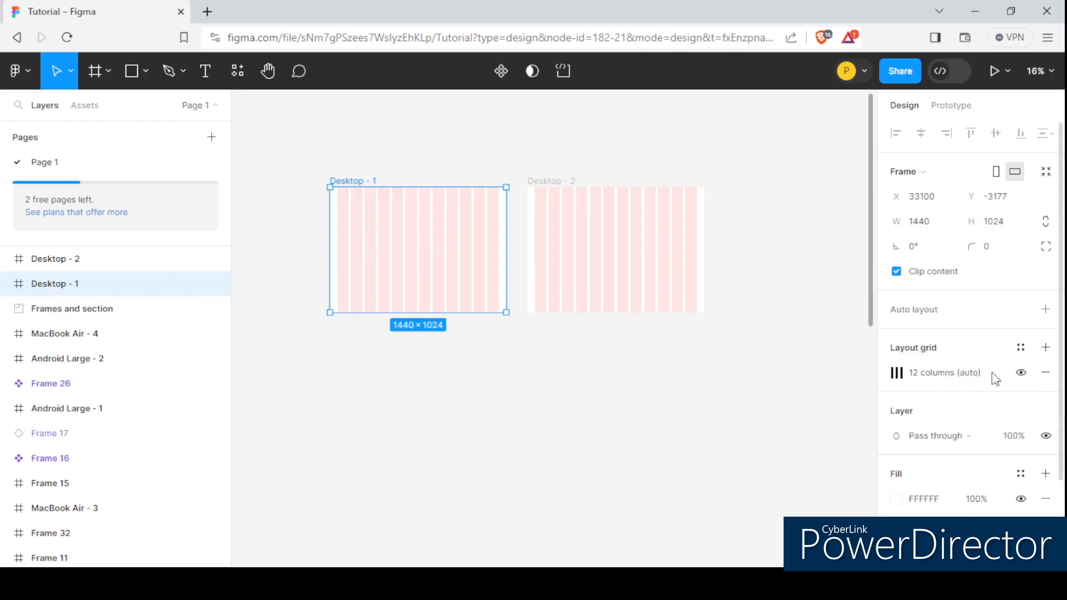
{"action": "left_click", "coordinate": [1045, 372]}
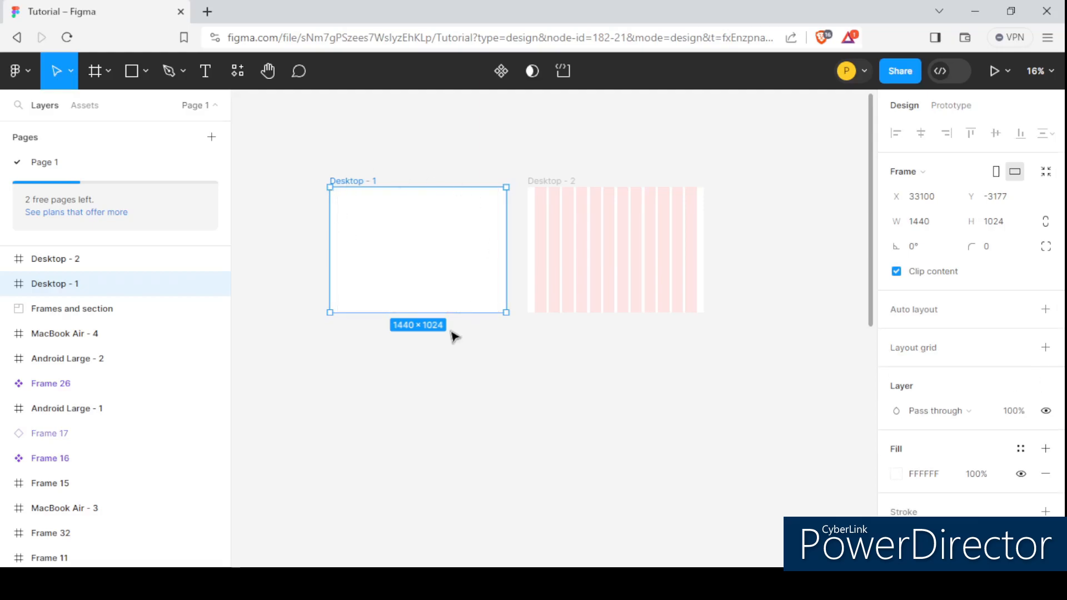
- Select the second desktop frame and shift it slightly to the right
{"action": "scroll", "coordinate": [374, 203], "scroll_direction": "up", "scroll_amount": 3}
{"action": "scroll", "coordinate": [373, 202], "scroll_direction": "down", "scroll_amount": 5}
{"action": "scroll", "coordinate": [347, 171], "scroll_direction": "up", "scroll_amount": 3}
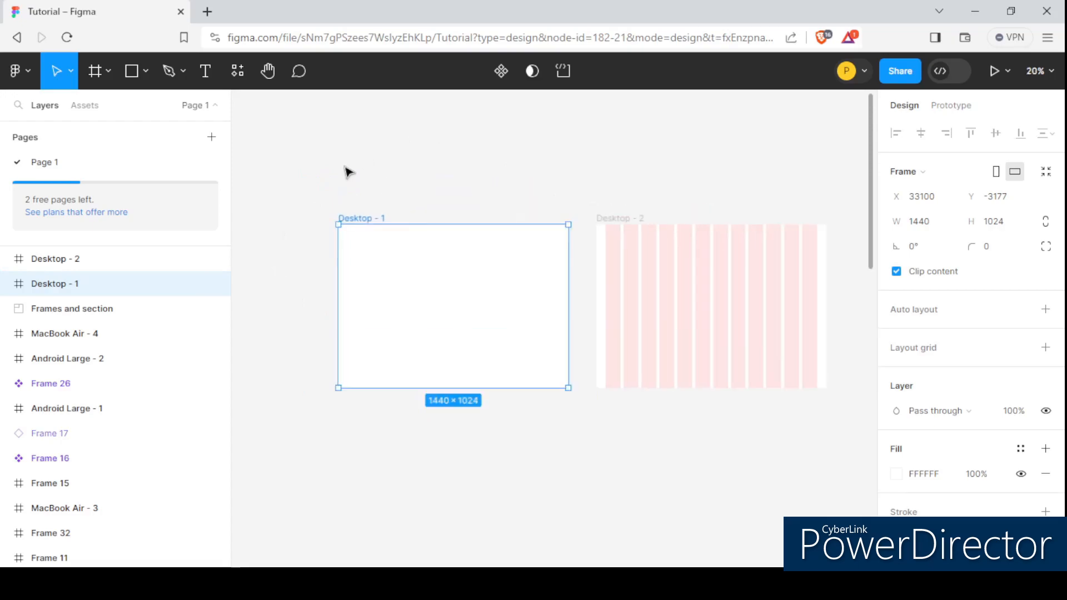
{"action": "scroll", "coordinate": [411, 244], "scroll_direction": "down", "scroll_amount": 3}
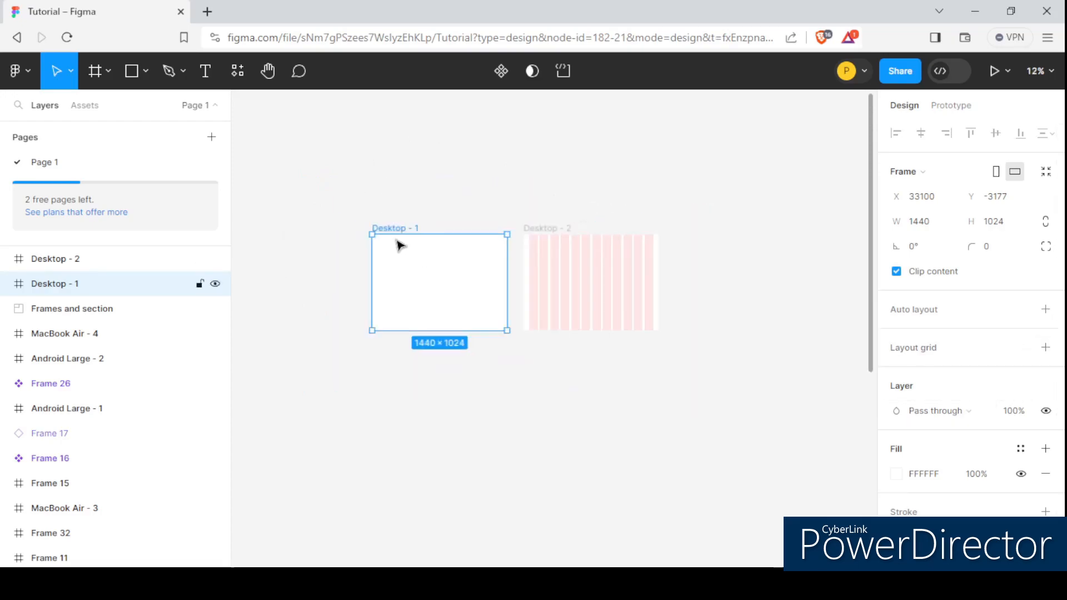
{"action": "scroll", "coordinate": [400, 245], "scroll_direction": "up", "scroll_amount": 2}
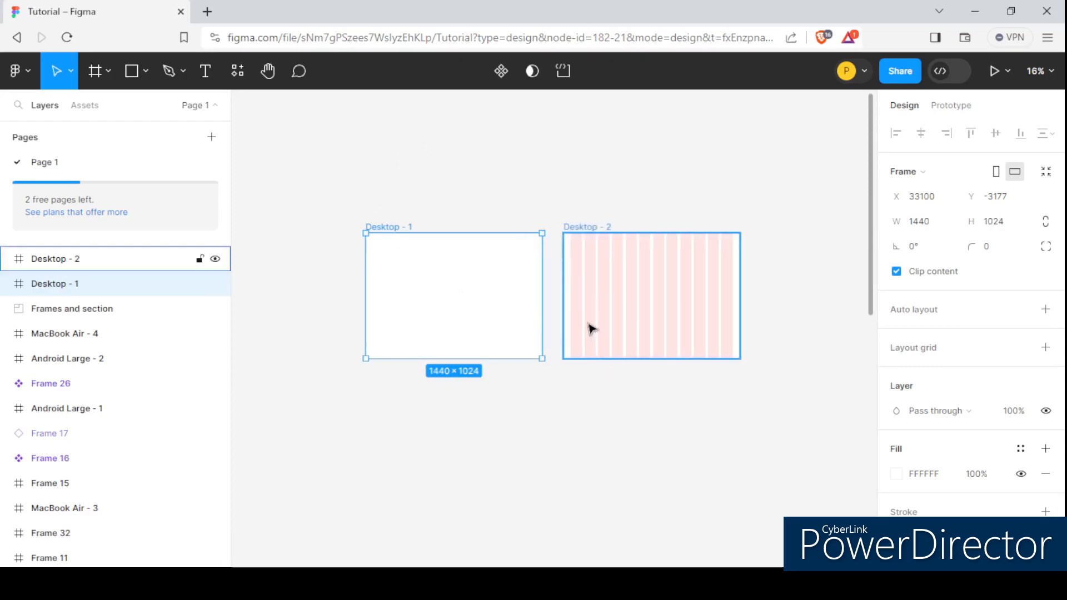
{"action": "left_click", "coordinate": [618, 321]}
{"action": "left_click_drag", "start_coordinate": [582, 226], "coordinate": [593, 233]}
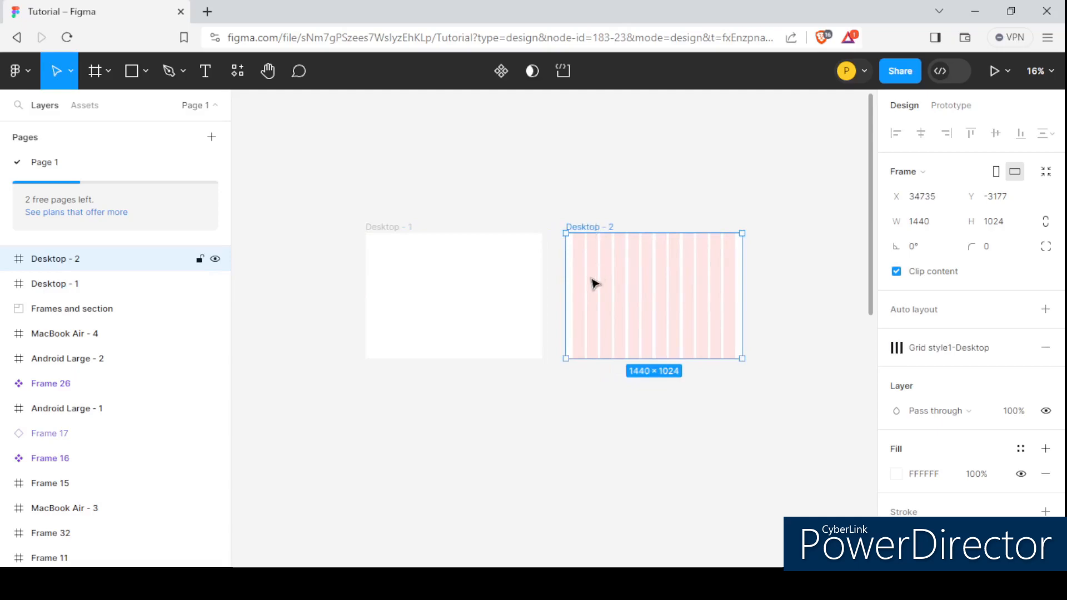
{"action": "scroll", "coordinate": [416, 261], "scroll_direction": "up", "scroll_amount": 2, "text": "ctrl"}
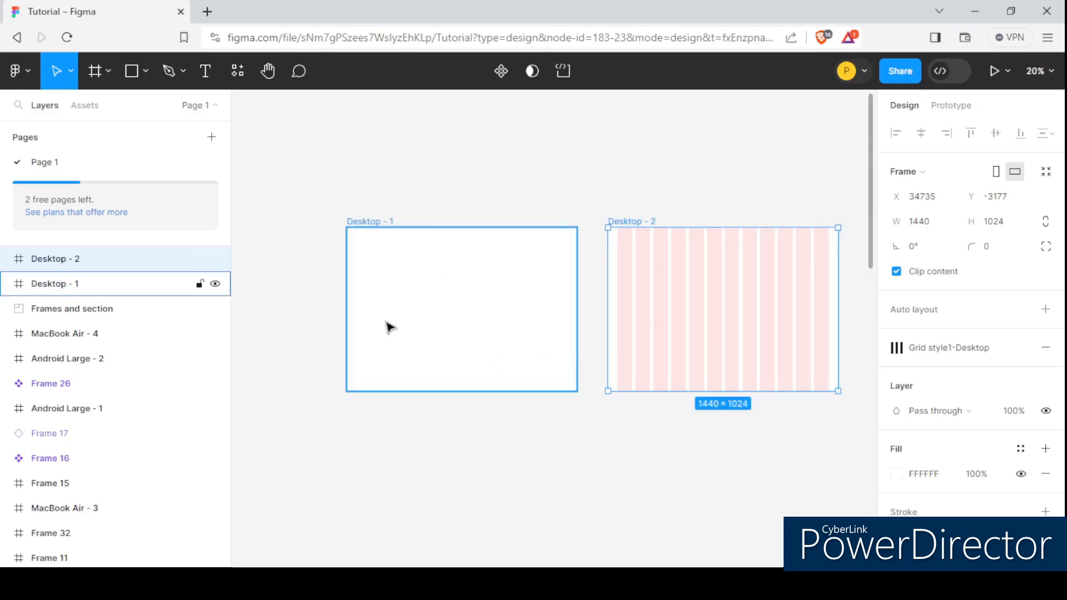